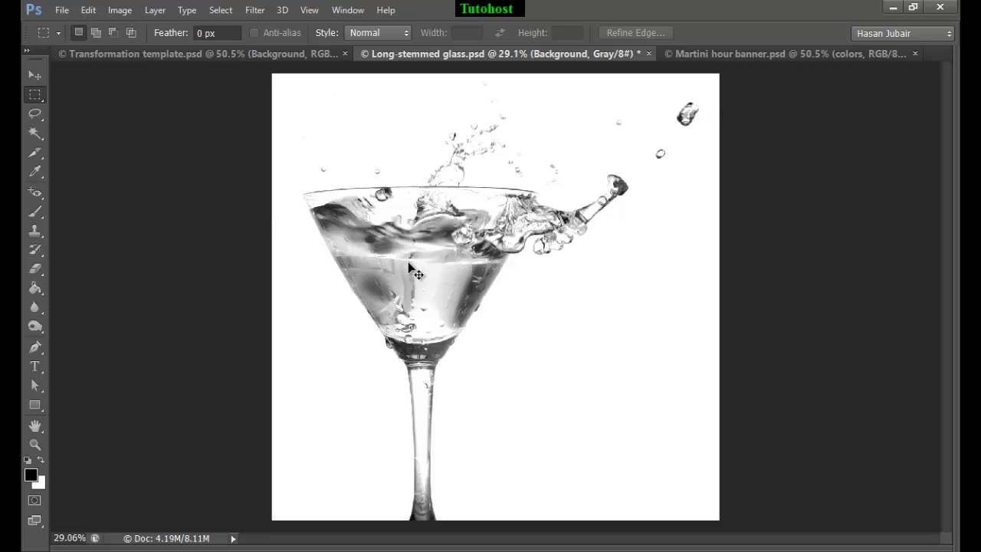
- Show the hidden panels and fit the Martini hour banner, Transformation template and Long-stemmed glass documents in view
{"action": "key", "text": "ctrl+shift+Tab"}
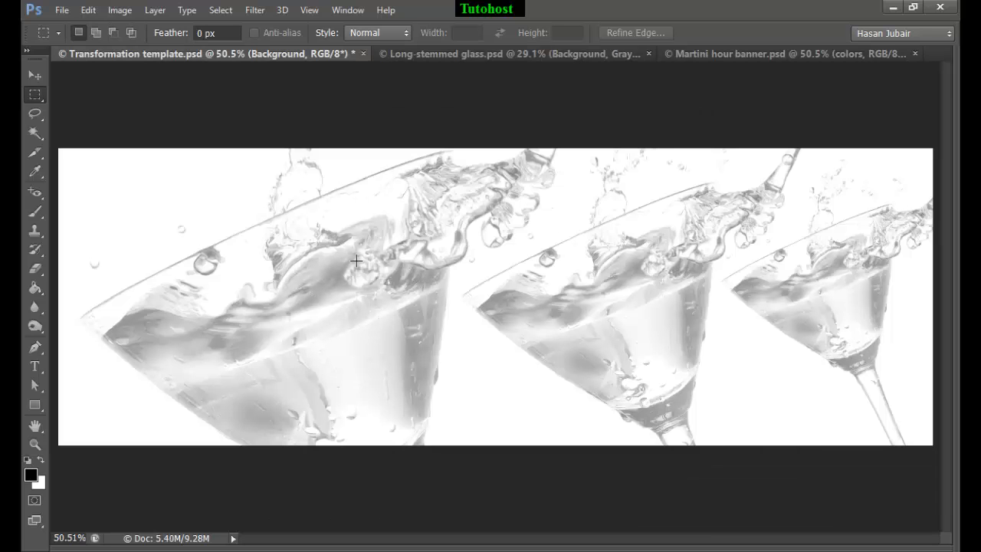
{"action": "left_click", "coordinate": [721, 53]}
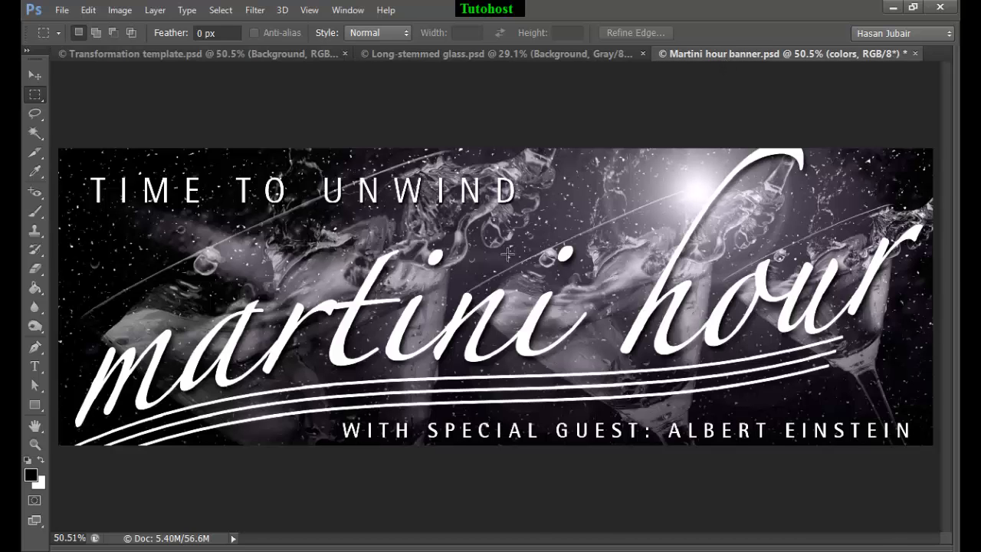
{"action": "key", "text": "Tab"}
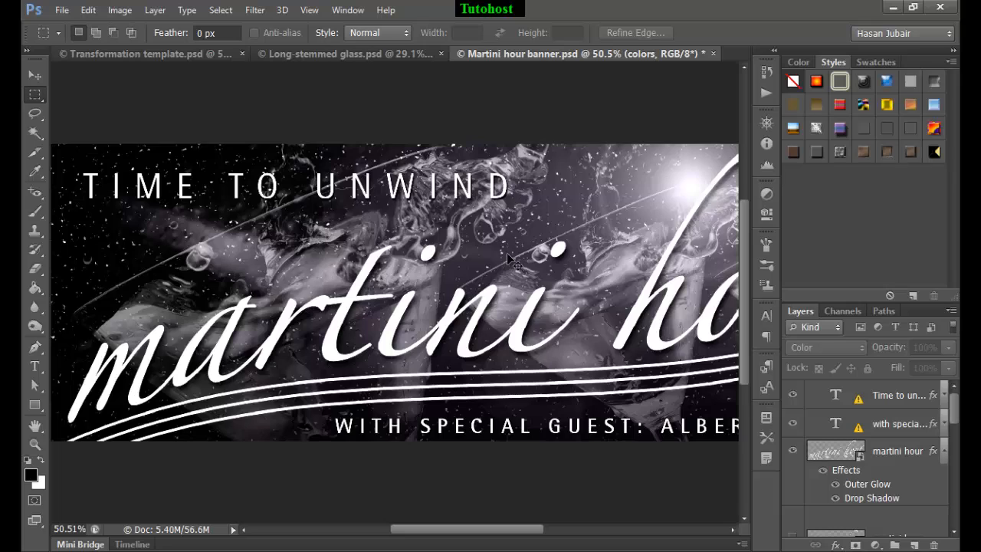
{"action": "key", "text": "ctrl+0"}
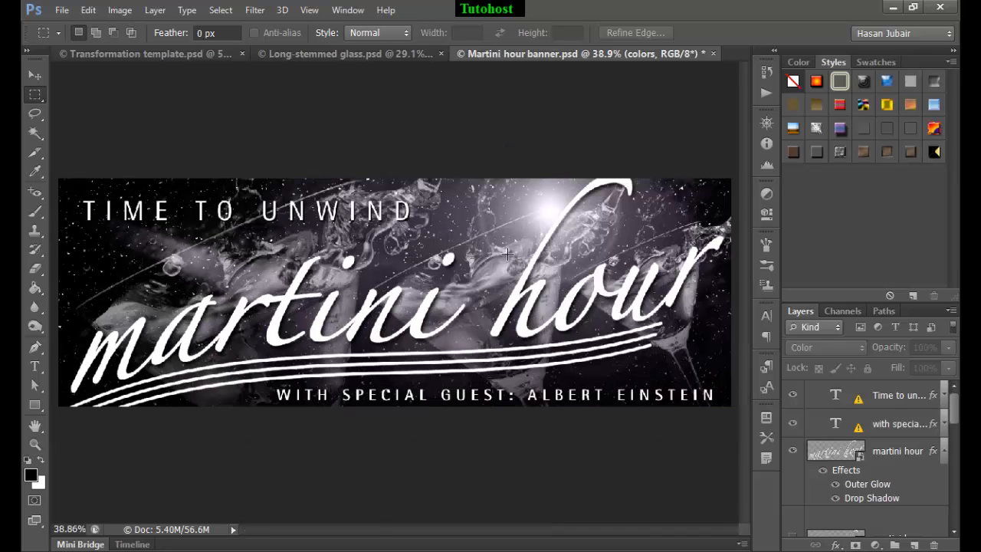
{"action": "left_click", "coordinate": [199, 54]}
{"action": "key", "text": "ctrl+0"}
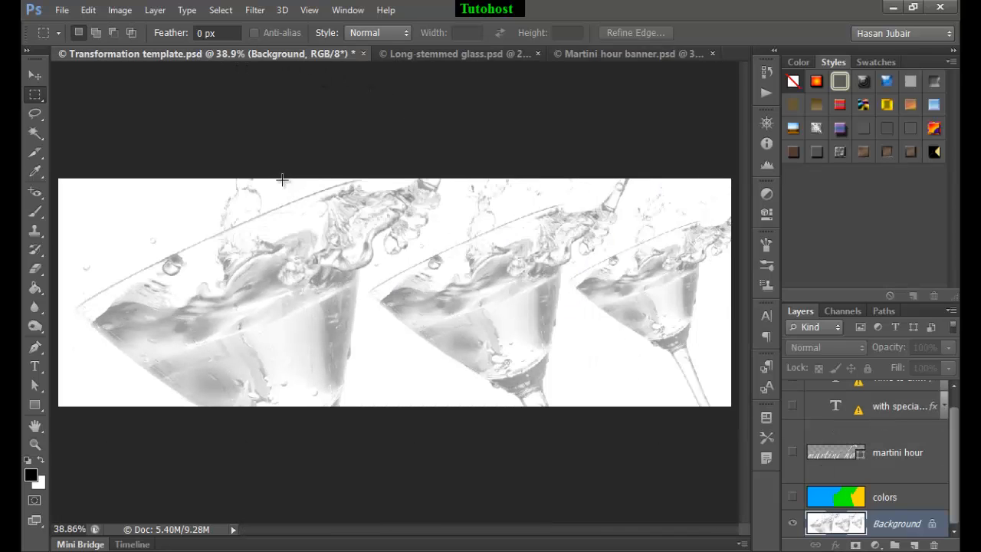
{"action": "left_click", "coordinate": [420, 55]}
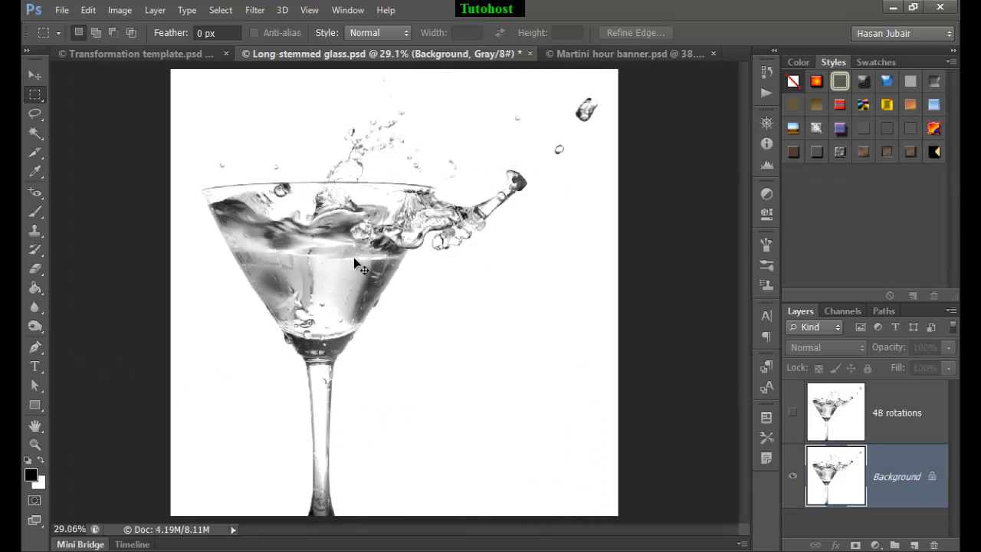
{"action": "key", "text": "ctrl+0"}
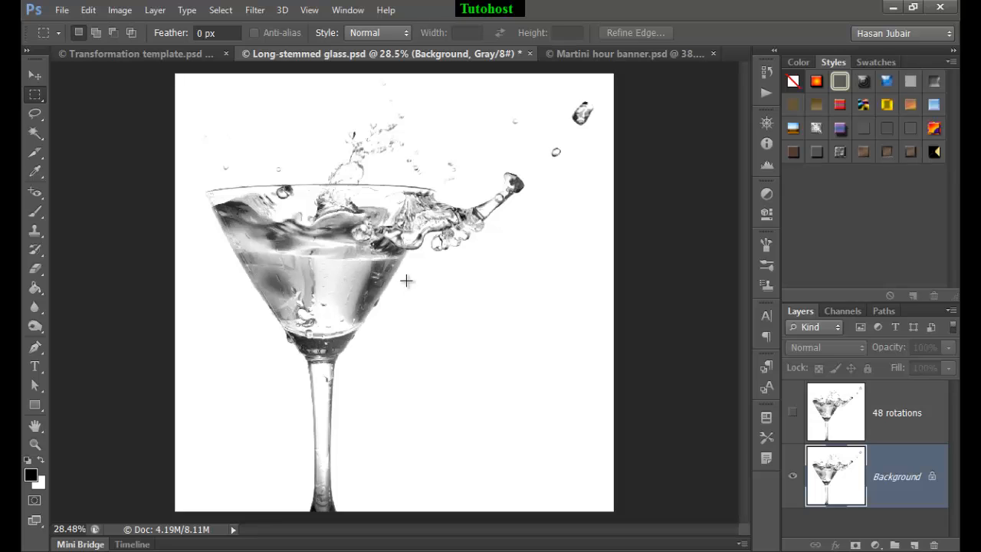
{"action": "right_click", "coordinate": [515, 224]}
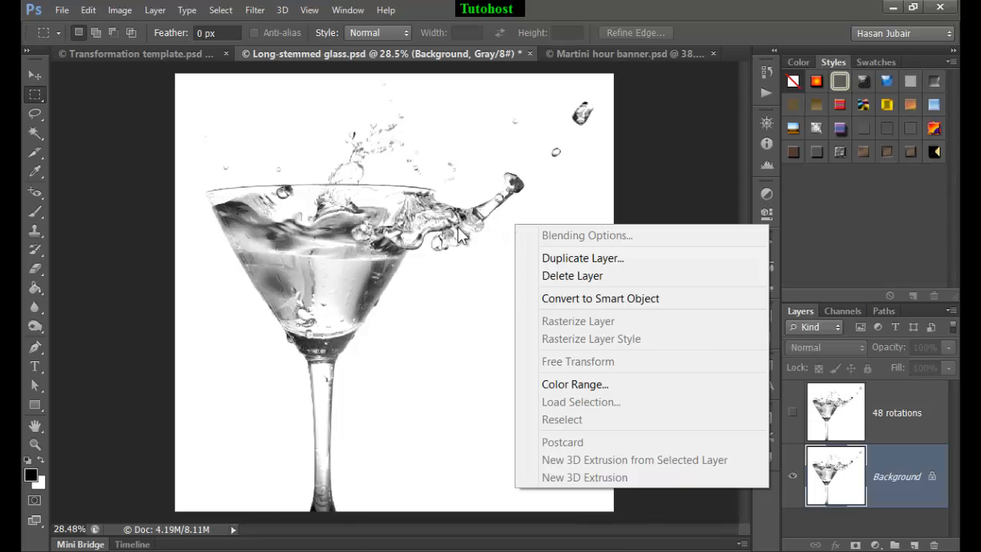
{"action": "left_click", "coordinate": [486, 265]}
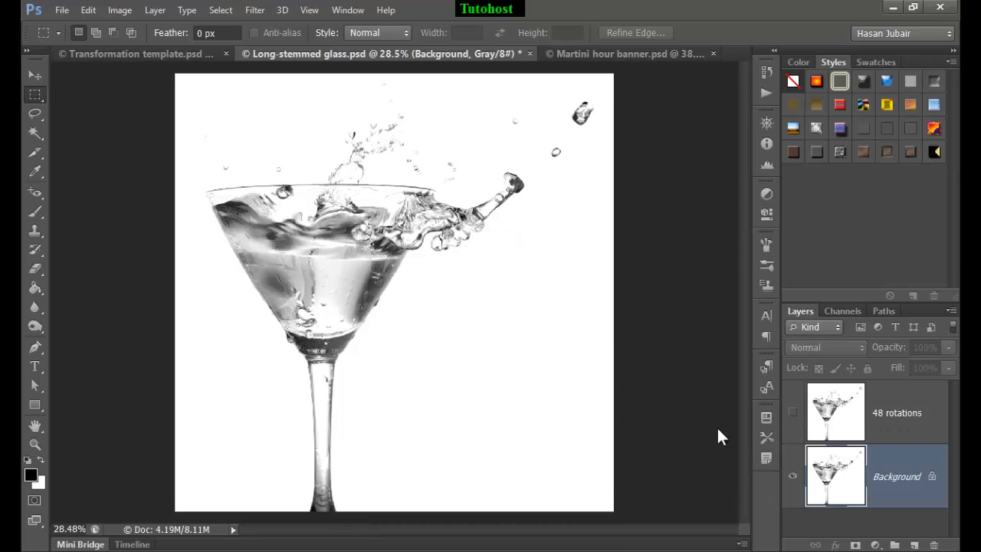
- Compare close-up glass detail on the 48 rotations layer with the Background, shifting that layer and hiding it again
{"action": "left_click", "coordinate": [793, 414]}
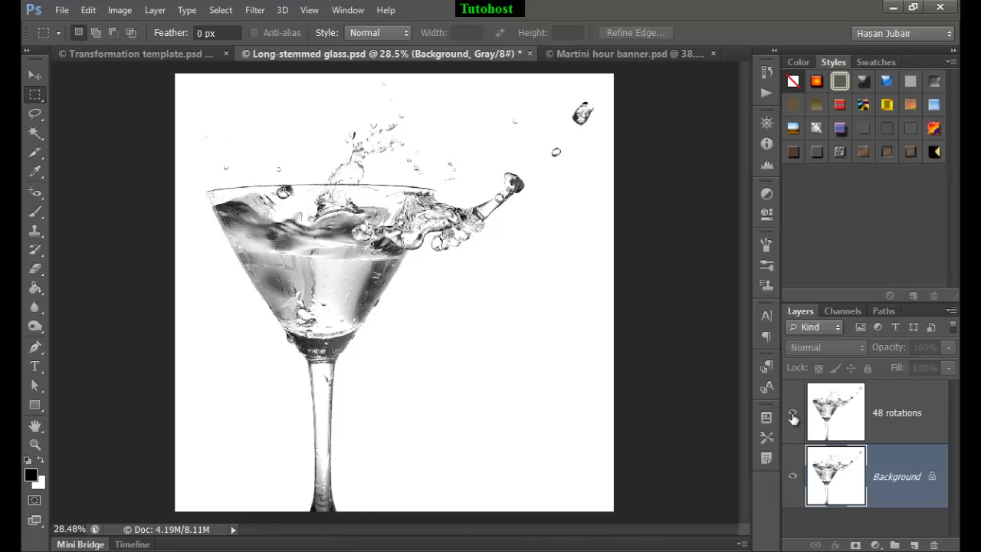
{"action": "key", "text": "ctrl+plus"}
{"action": "key", "text": "ctrl+plus"}
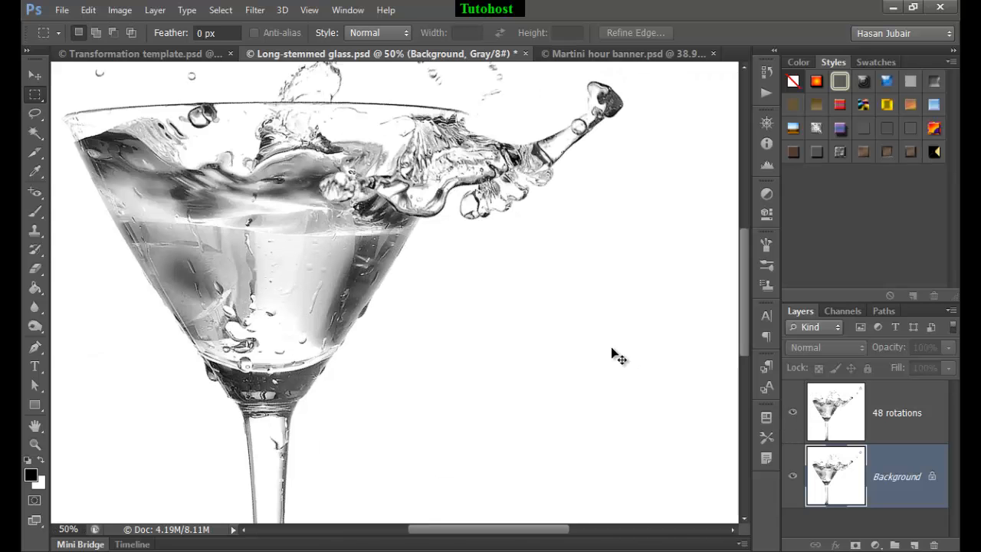
{"action": "key", "text": "ctrl+plus"}
{"action": "left_click", "coordinate": [205, 240], "text": "ctrl"}
{"action": "left_click_drag", "start_coordinate": [206, 240], "coordinate": [337, 345]}
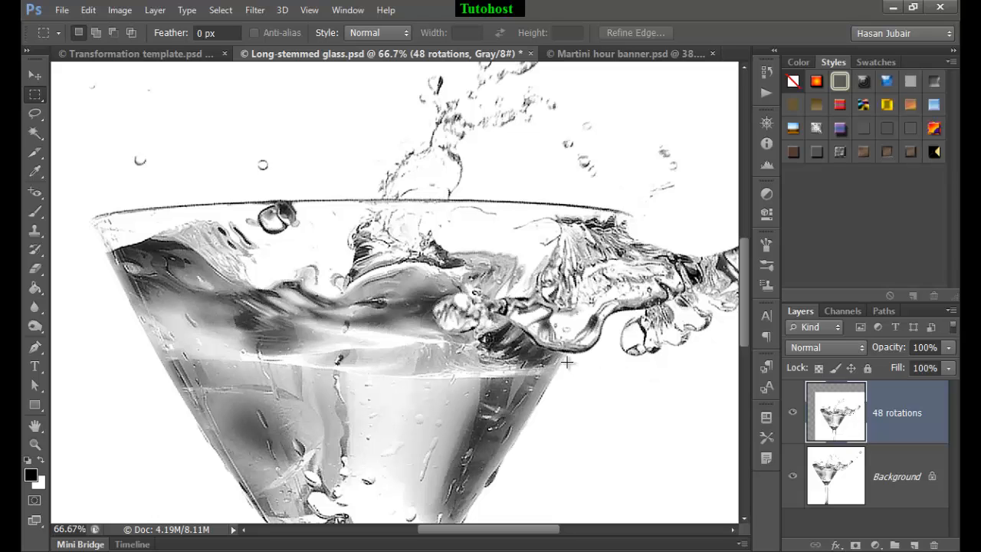
{"action": "left_click", "coordinate": [794, 414]}
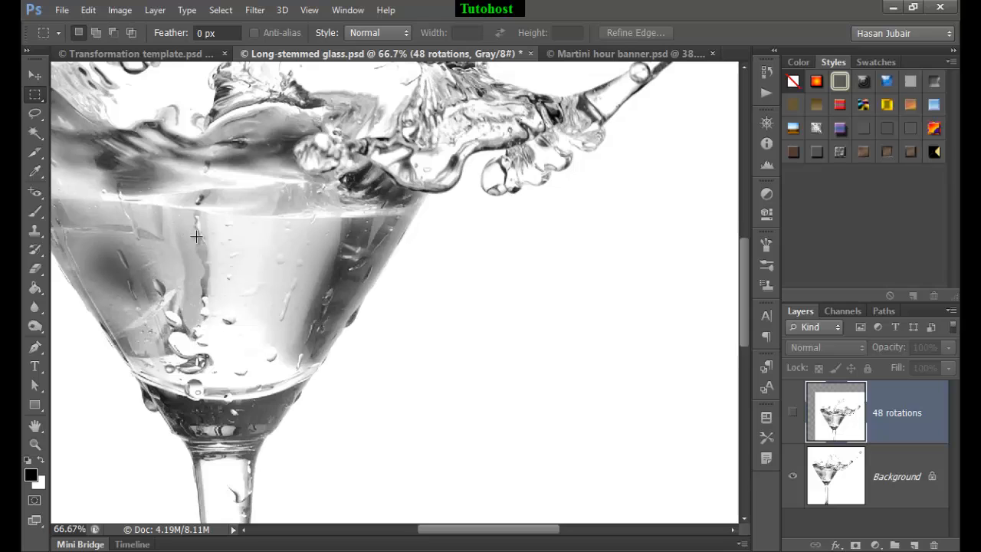
{"action": "left_click_drag", "start_coordinate": [196, 236], "coordinate": [332, 342]}
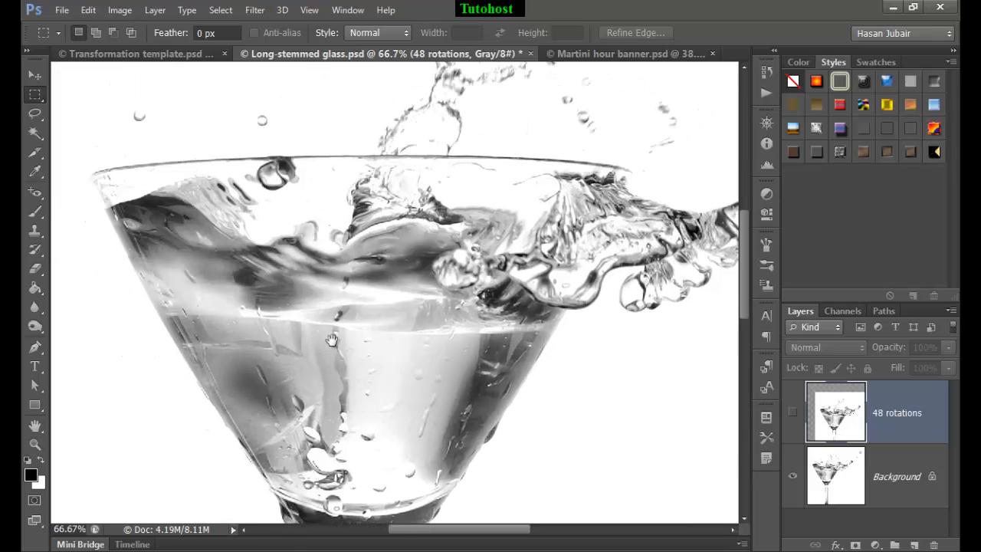
- Duplicate the Background layer of the glass image into Transformation template.psd as Background copy
{"action": "left_click", "coordinate": [827, 493]}
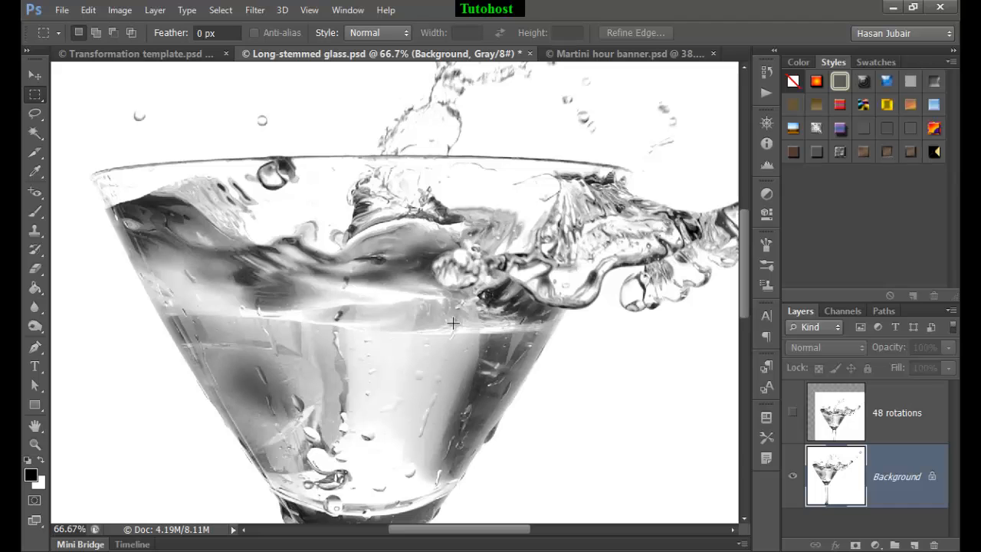
{"action": "key", "text": "ctrl+0"}
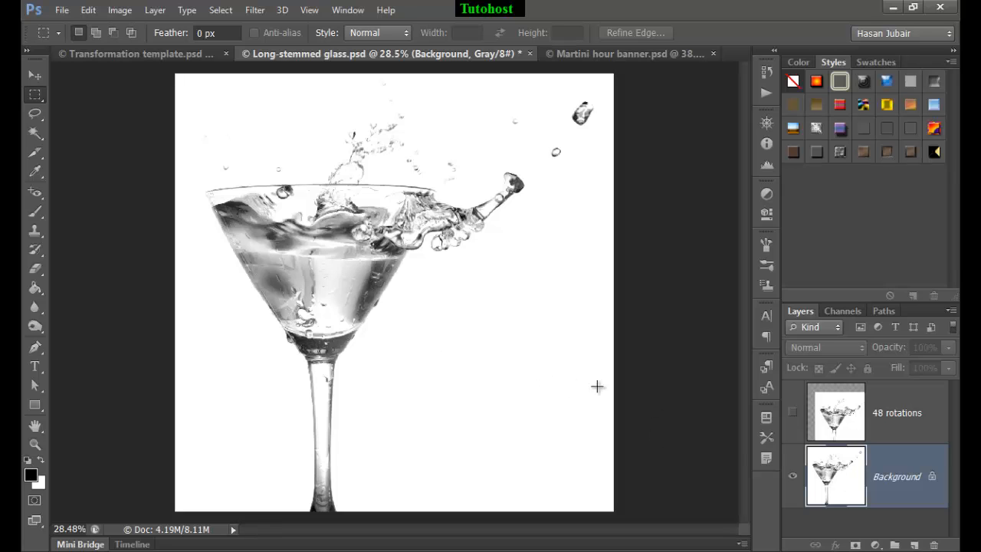
{"action": "right_click", "coordinate": [516, 251]}
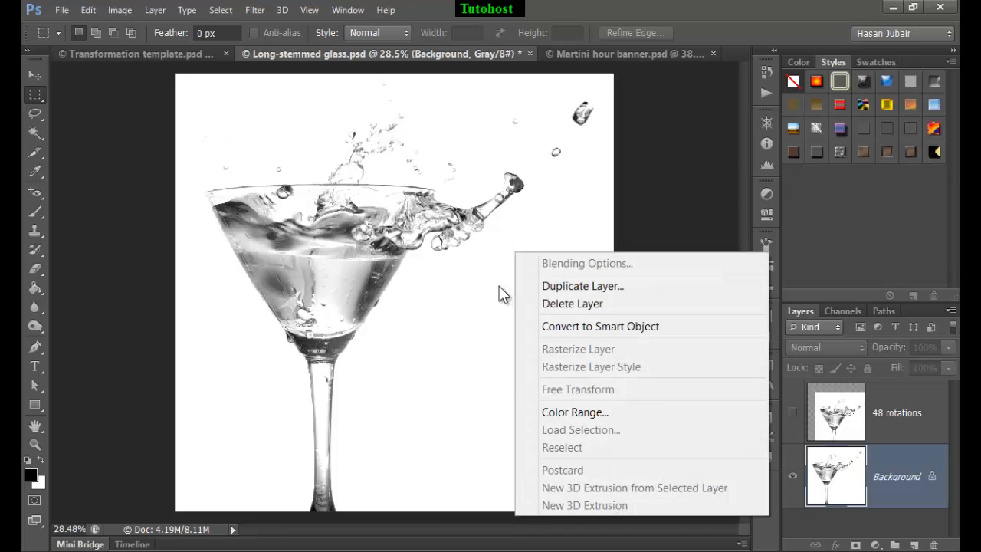
{"action": "left_click", "coordinate": [579, 289]}
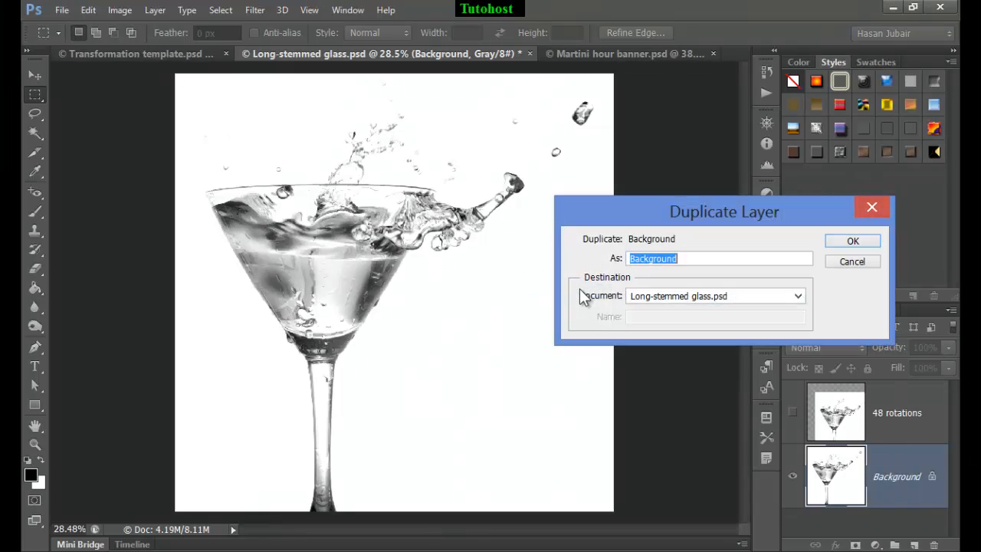
{"action": "left_click", "coordinate": [655, 298]}
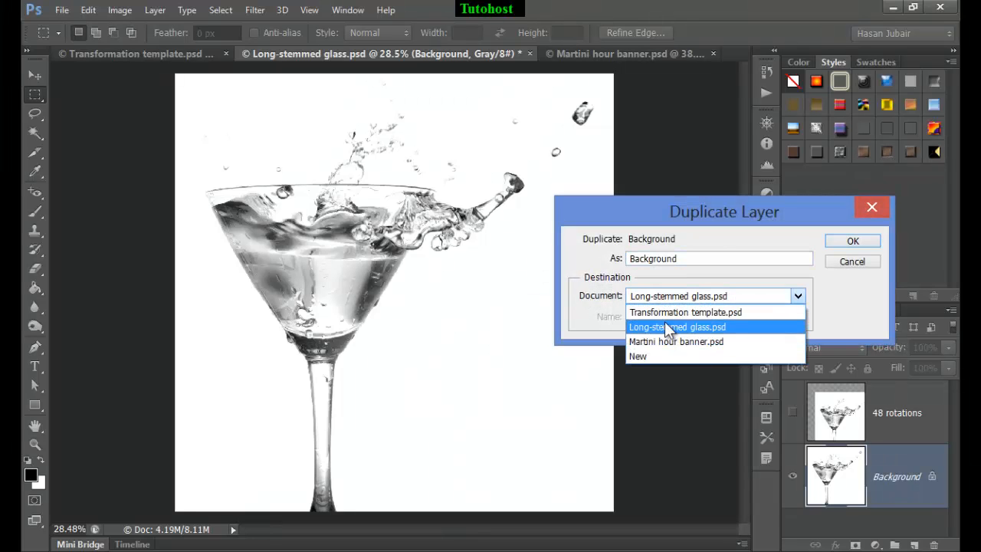
{"action": "left_click", "coordinate": [664, 313]}
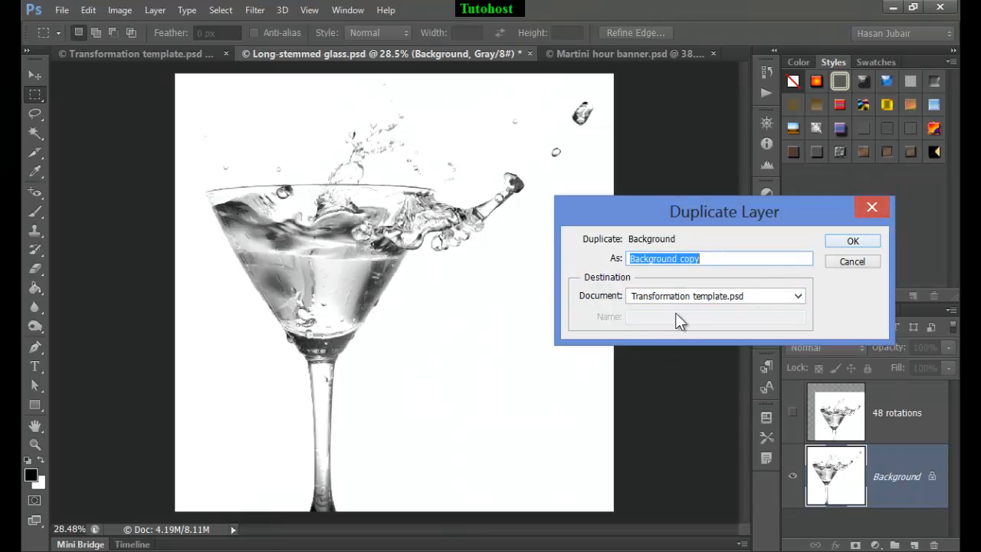
{"action": "left_click", "coordinate": [860, 240]}
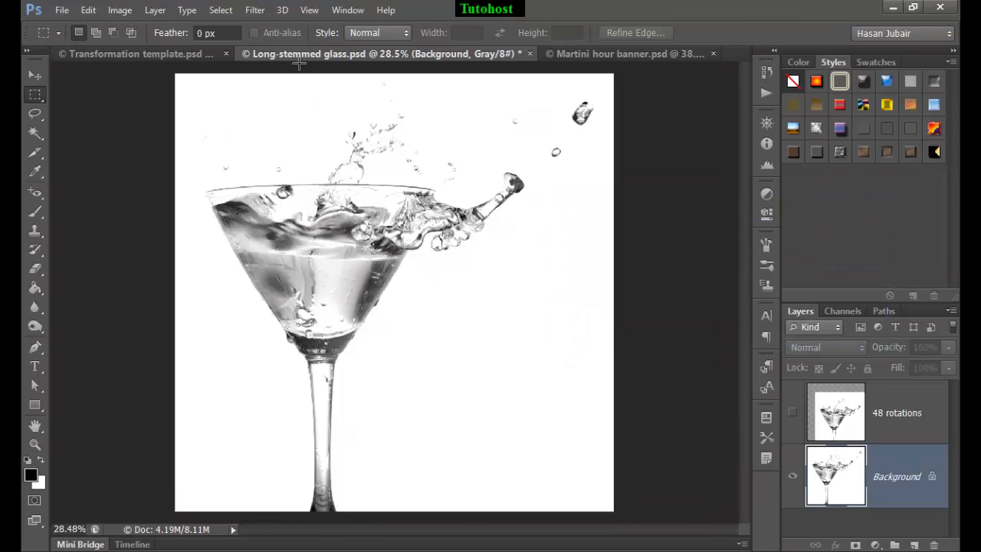
- In Transformation template.psd, free-transform the Background copy layer to about 105% width and link its width and height
{"action": "left_click", "coordinate": [149, 53]}
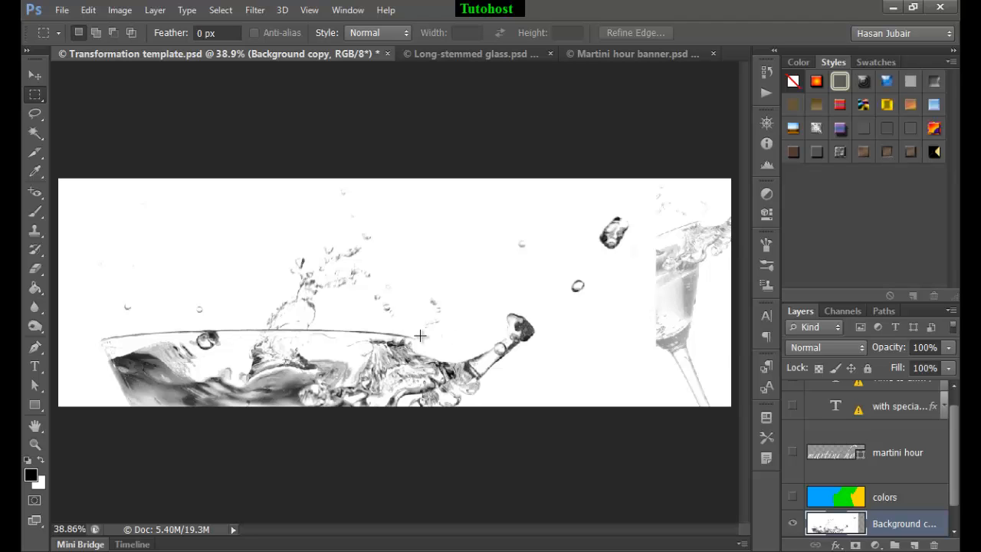
{"action": "key", "text": "ctrl+minus"}
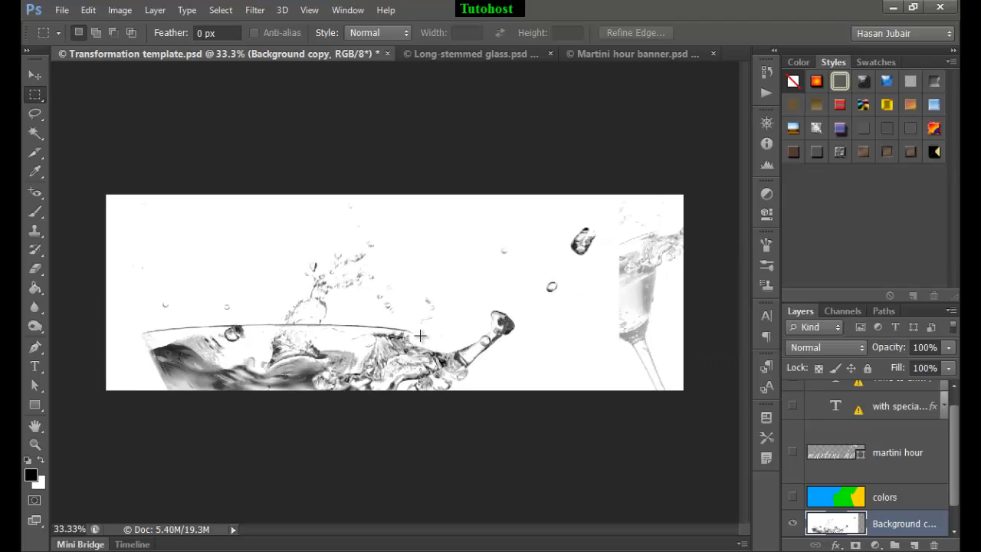
{"action": "scroll", "coordinate": [898, 520], "scroll_direction": "down", "scroll_amount": 2}
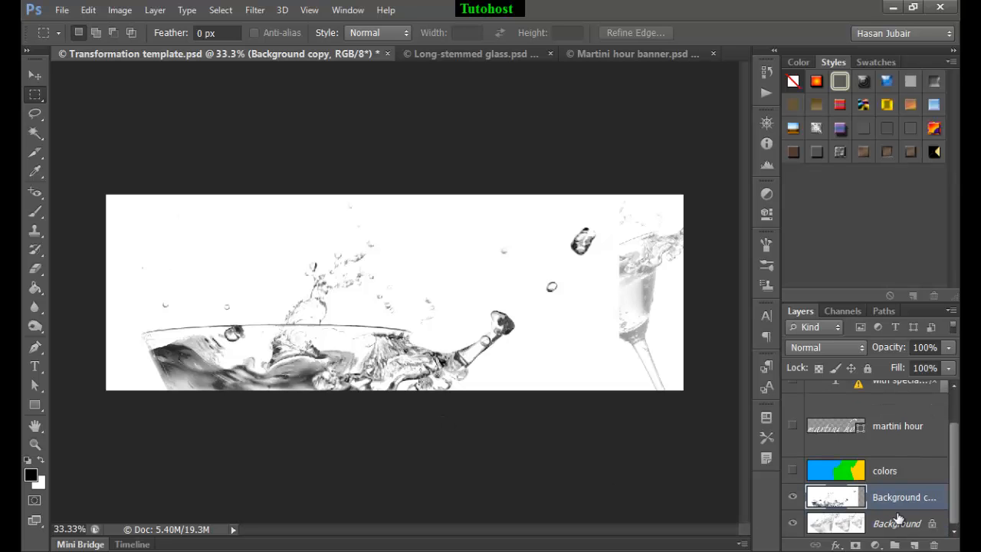
{"action": "left_click", "coordinate": [89, 11]}
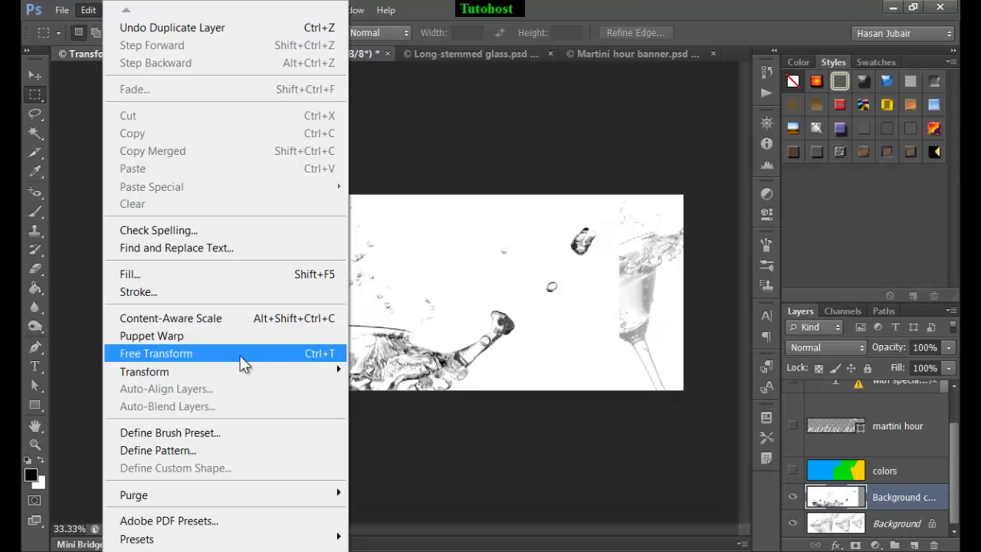
{"action": "mouse_move", "coordinate": [238, 373]}
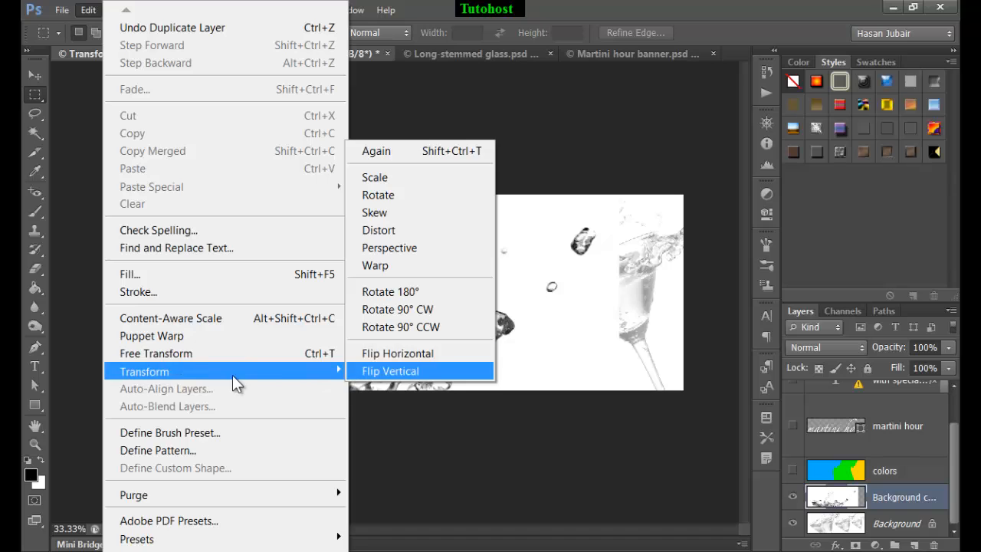
{"action": "left_click", "coordinate": [212, 353]}
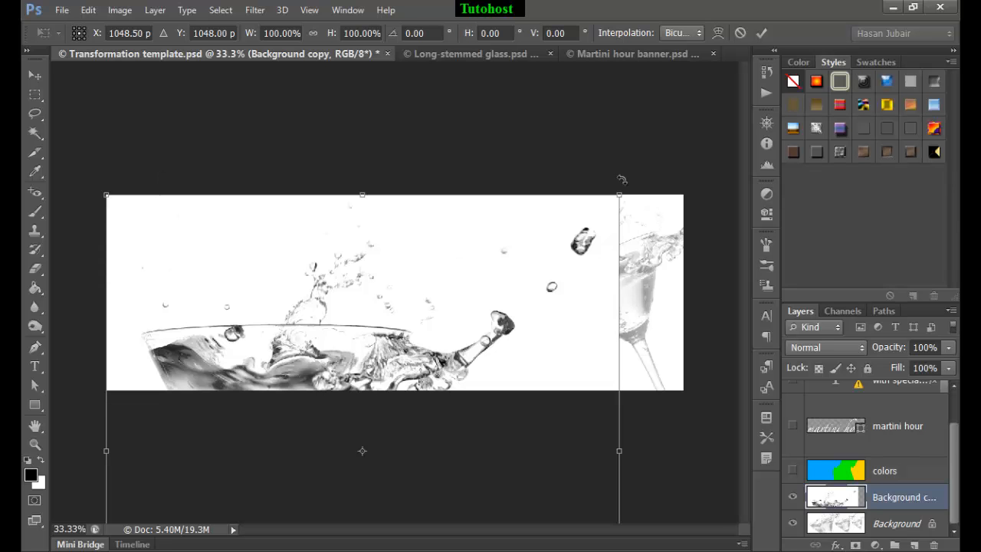
{"action": "left_click_drag", "start_coordinate": [617, 201], "coordinate": [643, 201]}
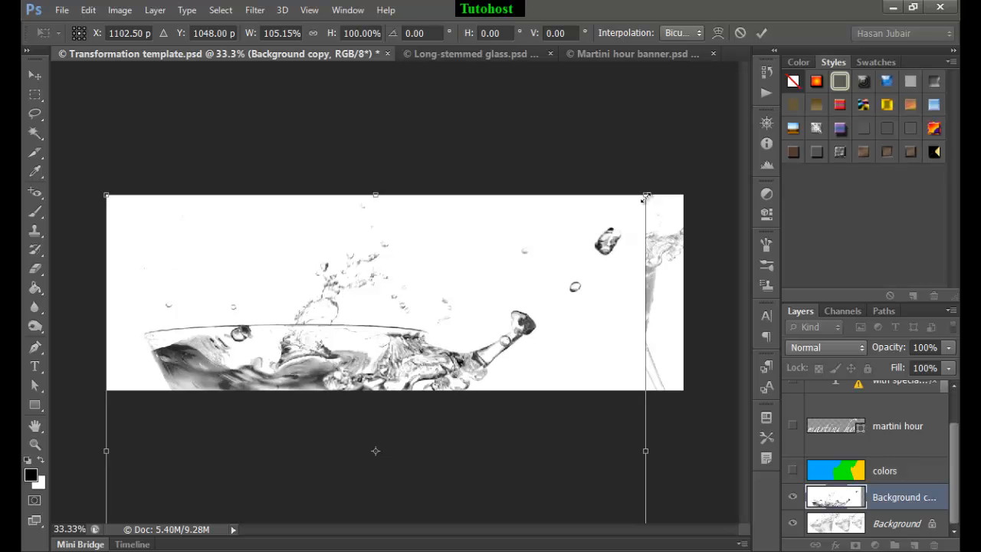
{"action": "mouse_move", "coordinate": [645, 197]}
{"action": "left_mouse_down"}
{"action": "mouse_move", "coordinate": [587, 247]}
{"action": "mouse_move", "coordinate": [646, 196]}
{"action": "left_mouse_up"}
{"action": "left_click", "coordinate": [314, 33]}
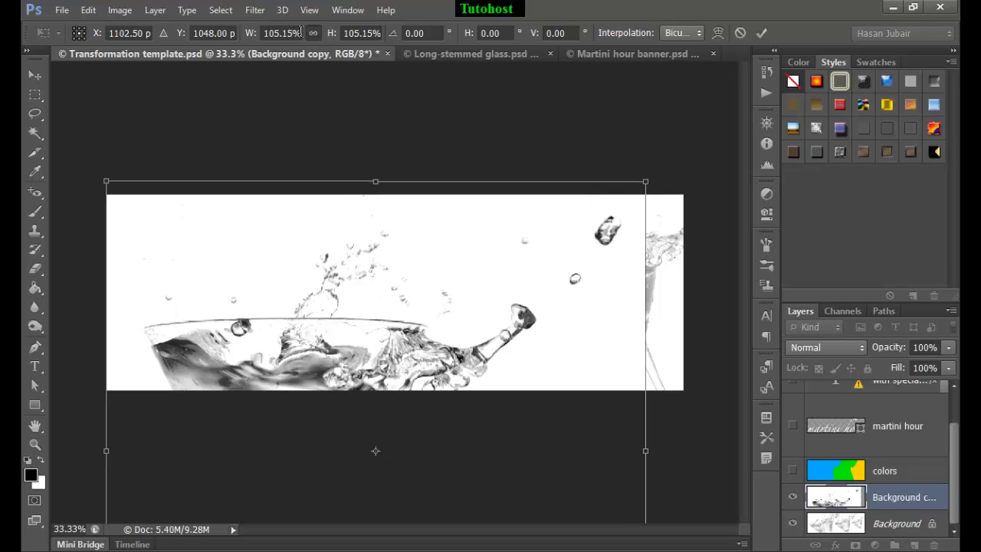
- Set the linked width and height scale of the glass layer to 100%
{"action": "left_click", "coordinate": [266, 37]}
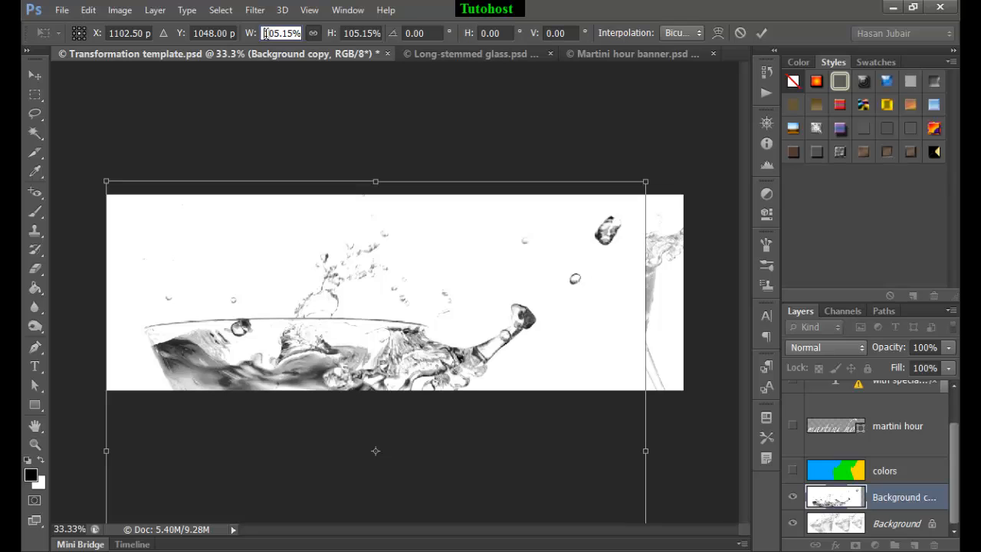
{"action": "type", "text": "4"}
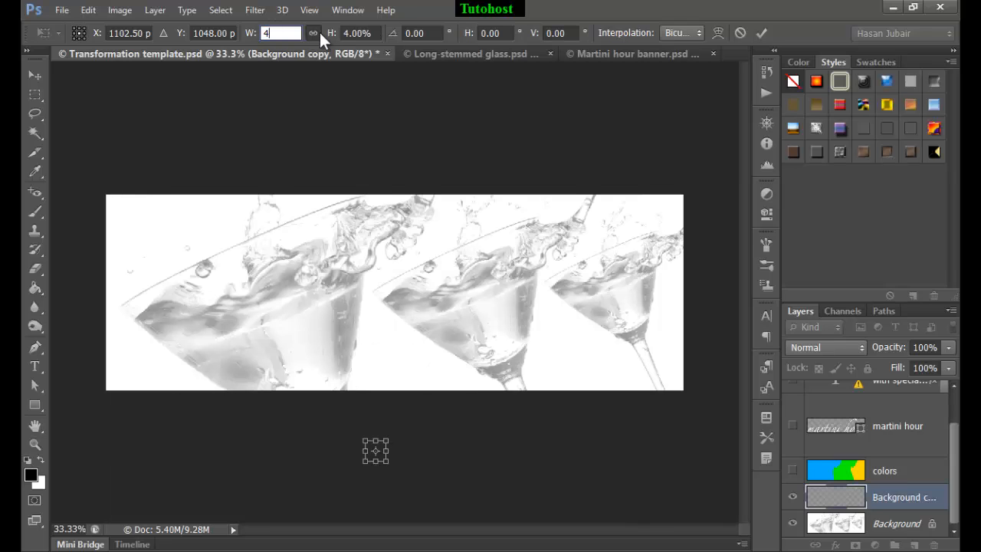
{"action": "type", "text": "00"}
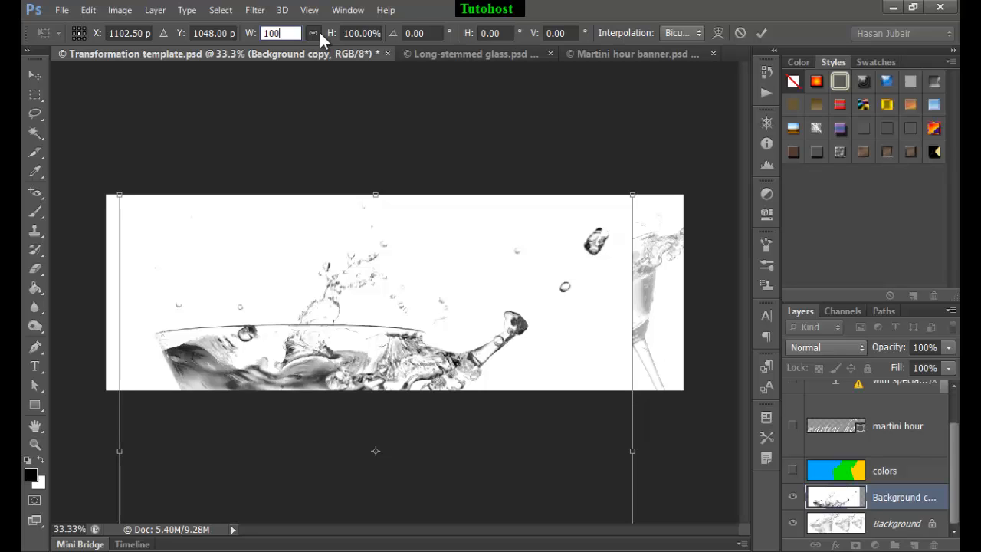
{"action": "key", "text": "Return"}
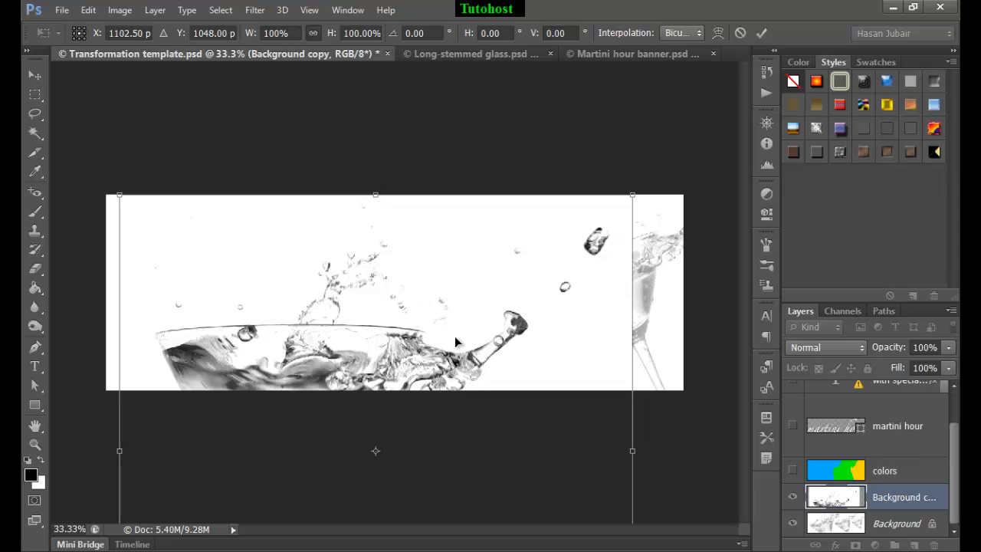
- Rotate the Background copy layer to about -14.64° and switch its blend mode to Multiply
{"action": "left_click_drag", "start_coordinate": [652, 308], "coordinate": [634, 227]}
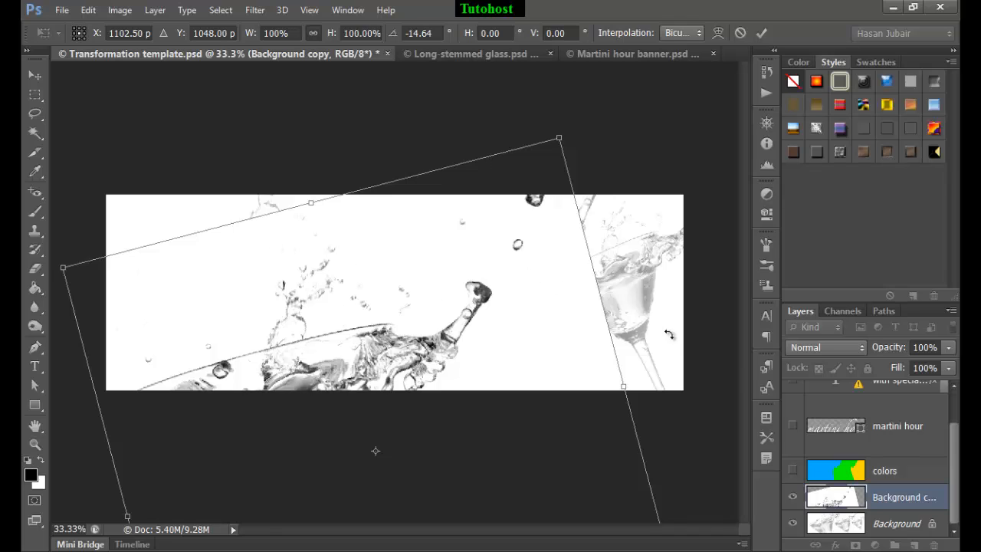
{"action": "left_click", "coordinate": [842, 362]}
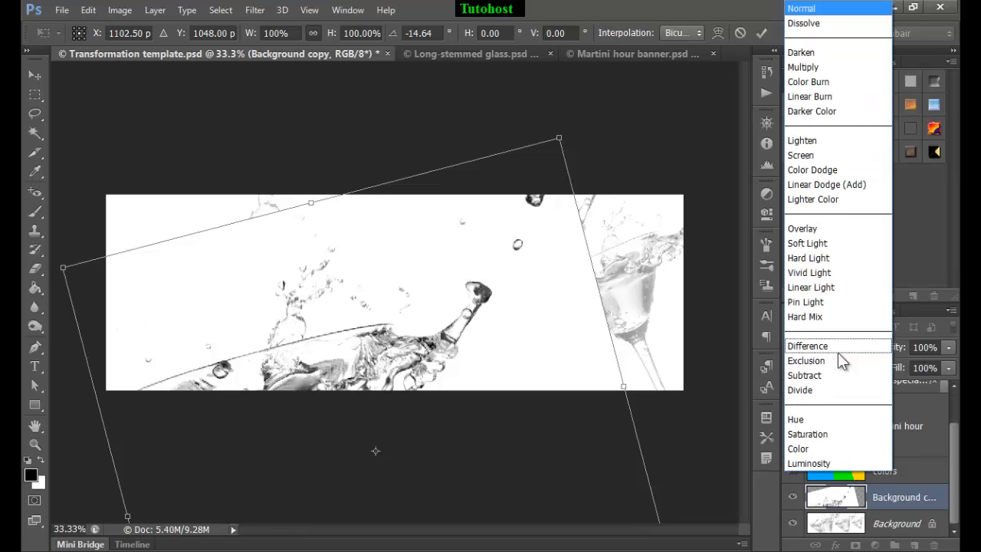
{"action": "left_click", "coordinate": [804, 67]}
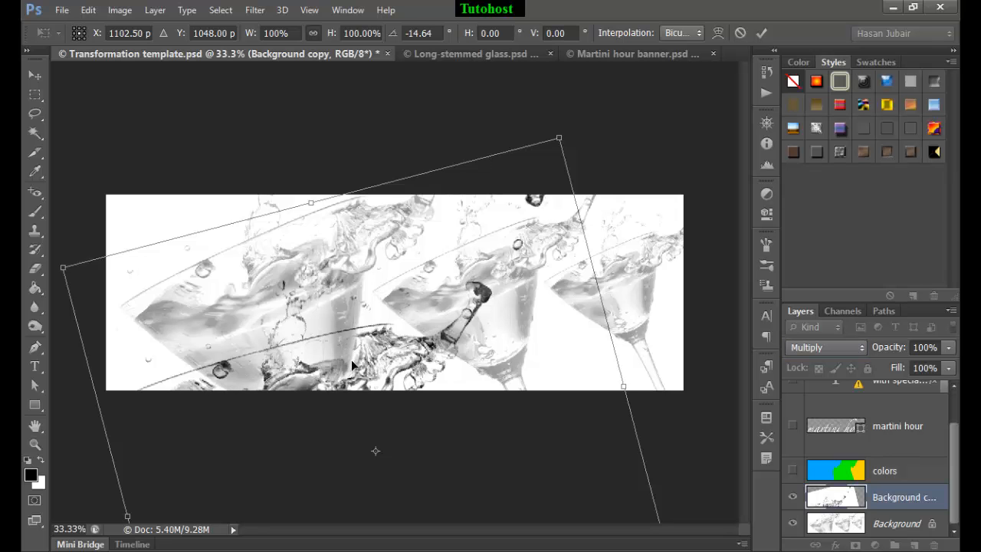
- Align the glass layer with the template's largest glass, rotating it to about -23.69° around the upper end of its rim, and apply the transformation
{"action": "left_click_drag", "start_coordinate": [342, 377], "coordinate": [321, 253]}
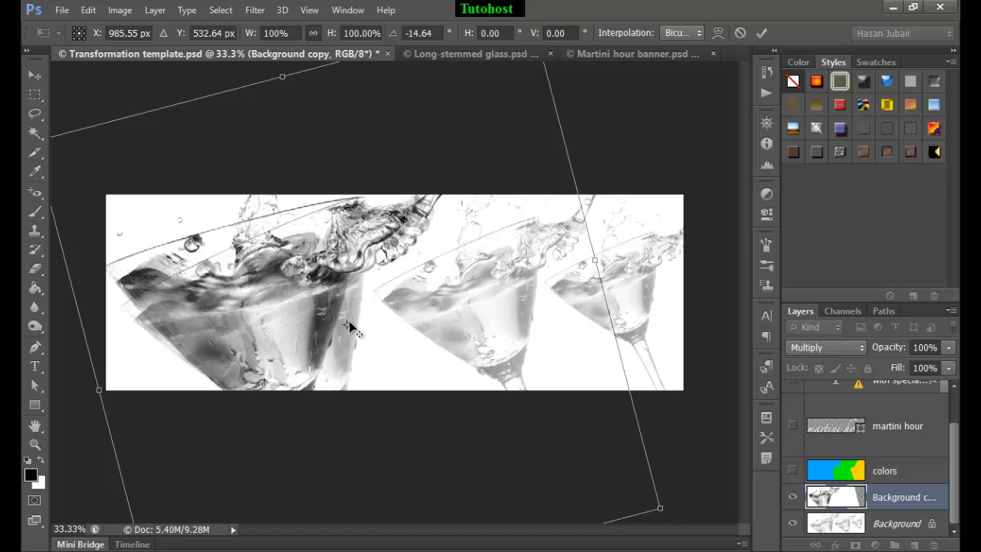
{"action": "left_click", "coordinate": [347, 327]}
{"action": "left_click_drag", "start_coordinate": [348, 327], "coordinate": [364, 199]}
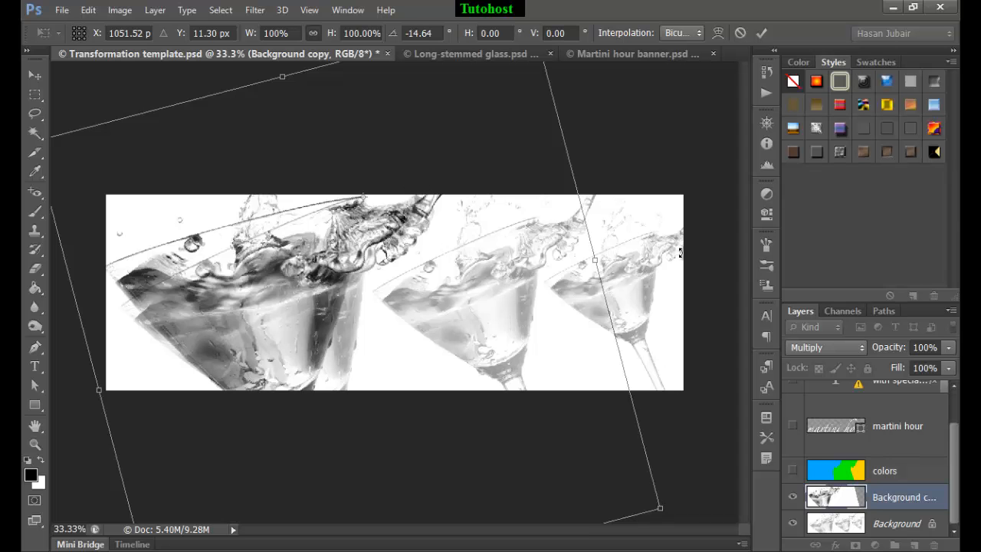
{"action": "left_click_drag", "start_coordinate": [688, 259], "coordinate": [704, 211]}
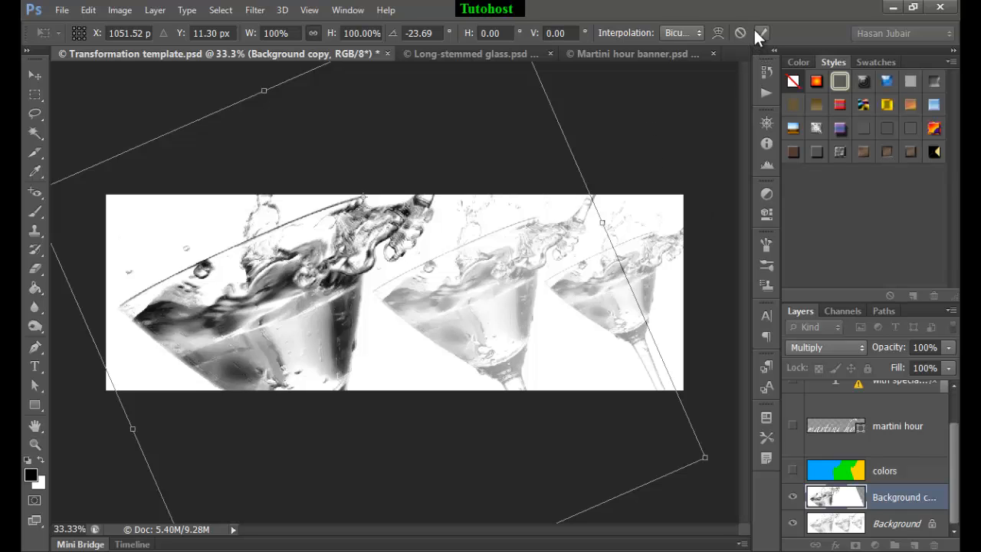
{"action": "key", "text": "Return"}
- Set the Background copy layer to Multiply and nudge it into precise alignment with the template's largest glass
{"action": "key", "text": "m"}
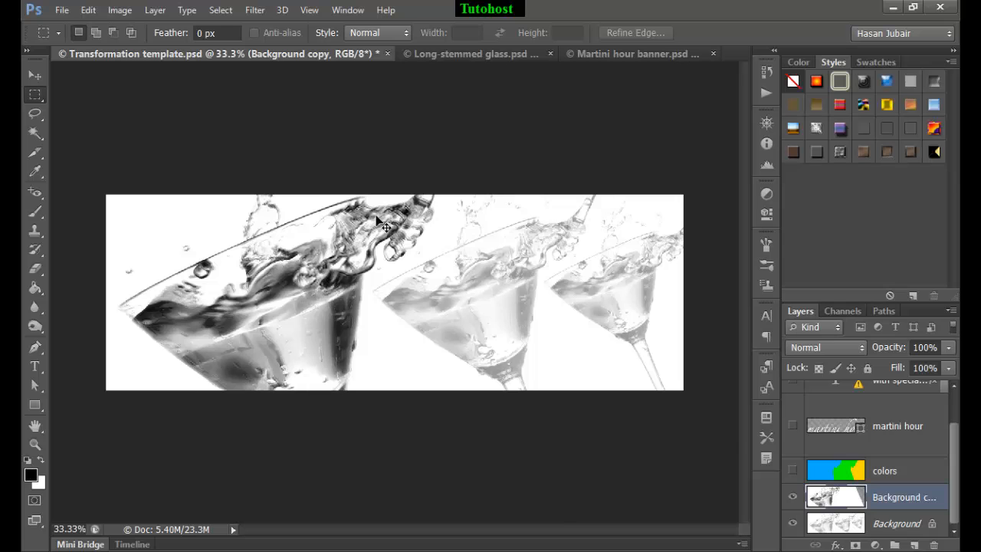
{"action": "scroll", "coordinate": [376, 216], "scroll_direction": "up", "scroll_amount": 2}
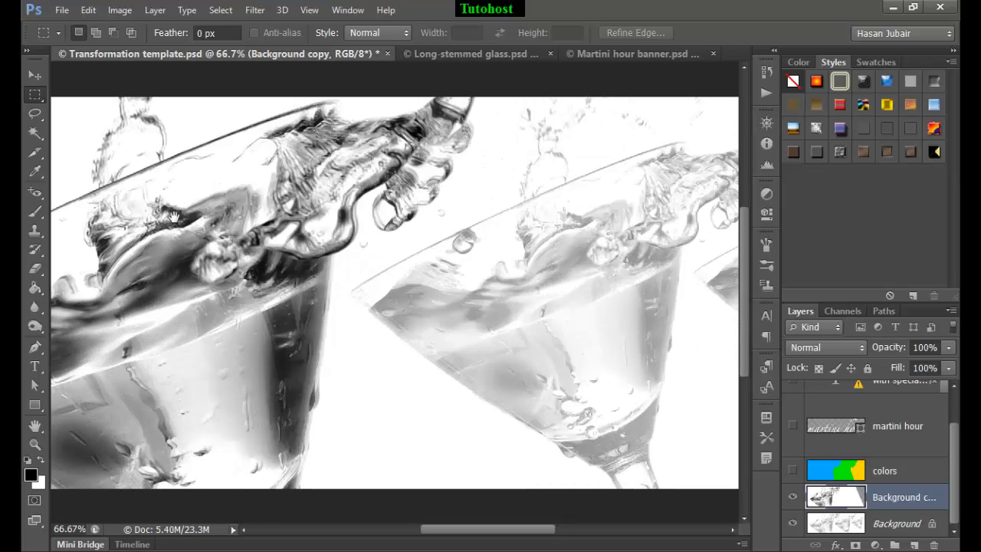
{"action": "left_click_drag", "start_coordinate": [174, 221], "coordinate": [371, 237]}
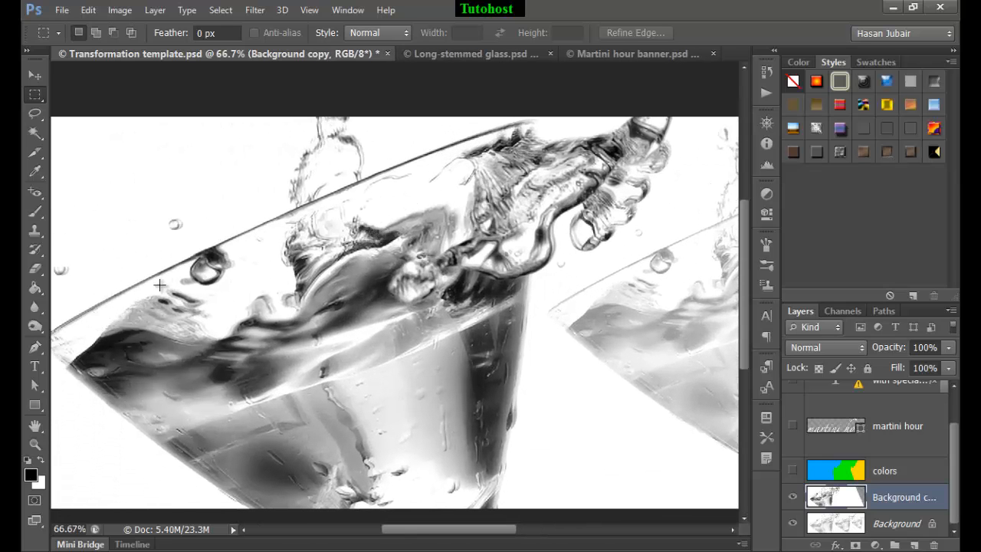
{"action": "left_click_drag", "start_coordinate": [291, 299], "coordinate": [325, 306]}
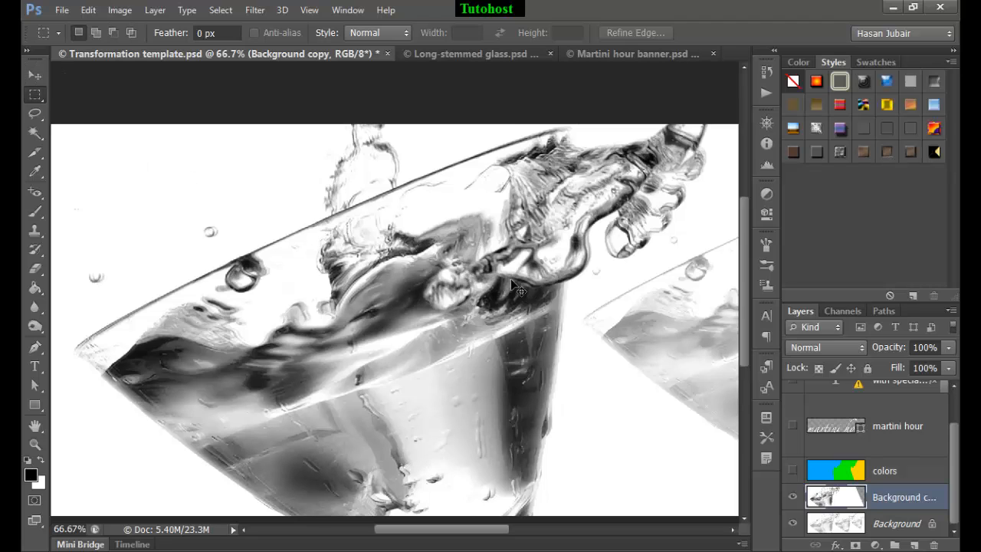
{"action": "key", "text": "alt+shift+m"}
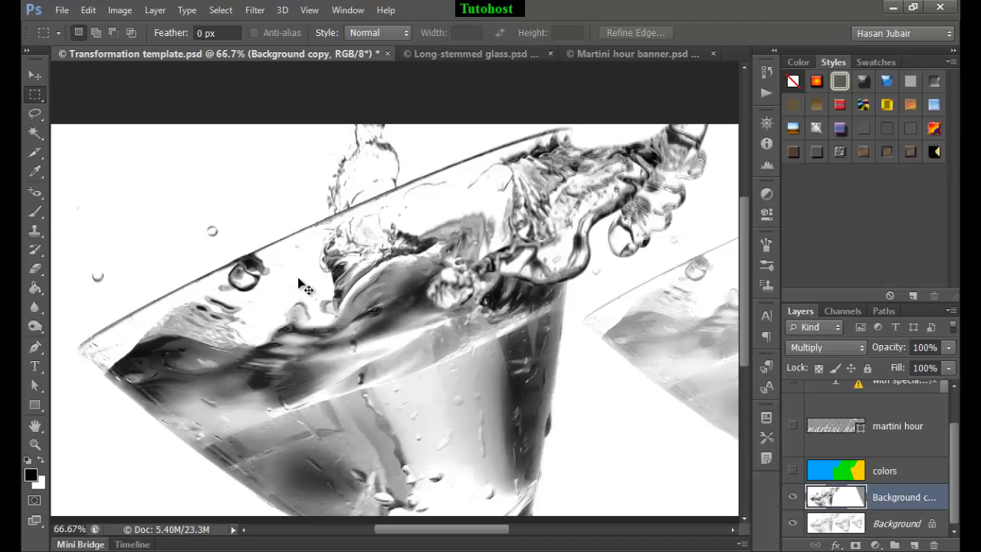
{"action": "scroll", "coordinate": [299, 284], "scroll_direction": "down", "scroll_amount": 2}
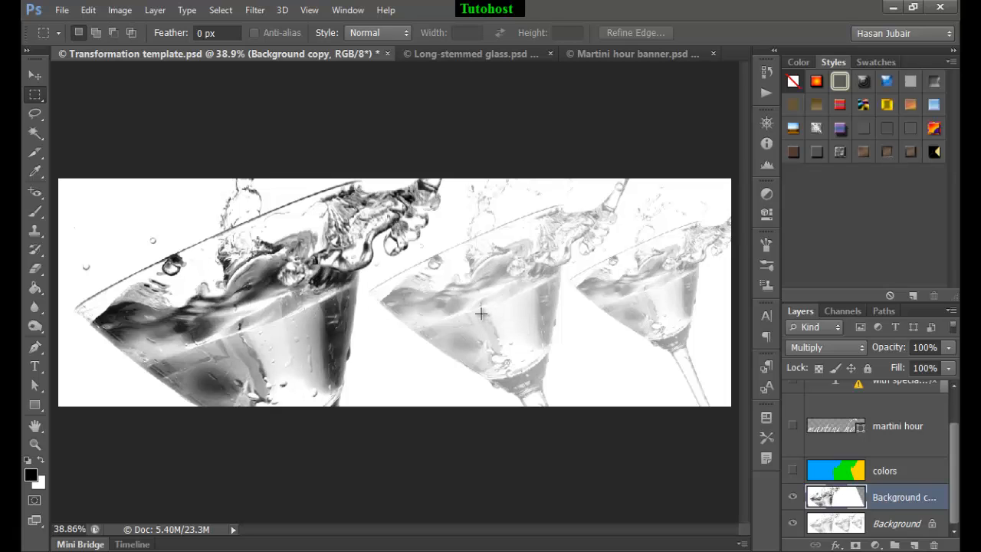
{"action": "left_click", "coordinate": [88, 9]}
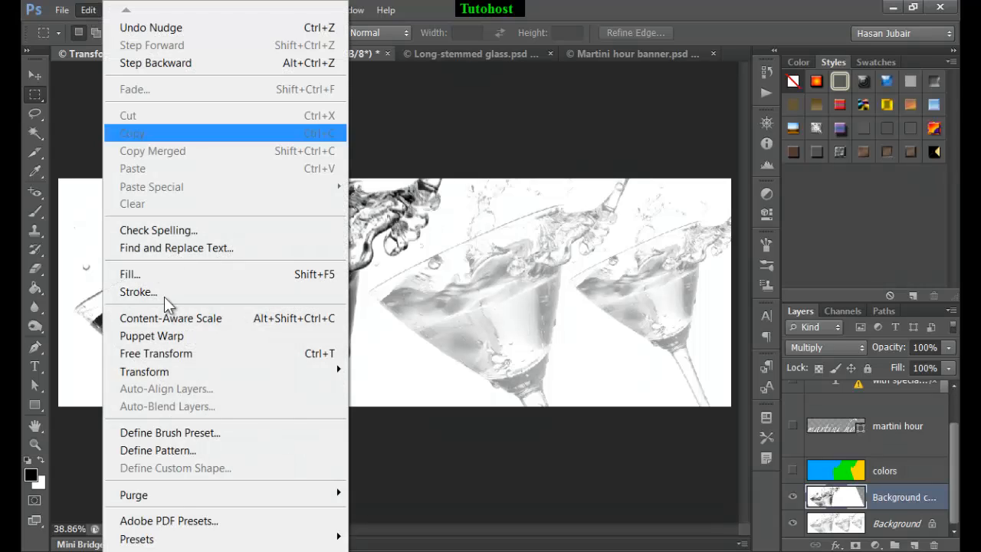
{"action": "mouse_move", "coordinate": [274, 376]}
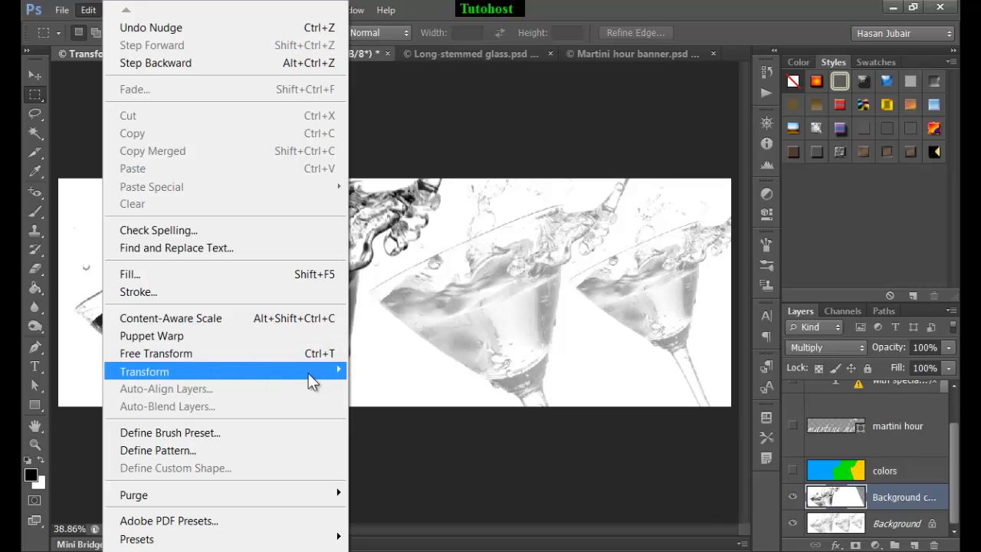
{"action": "mouse_move", "coordinate": [329, 372]}
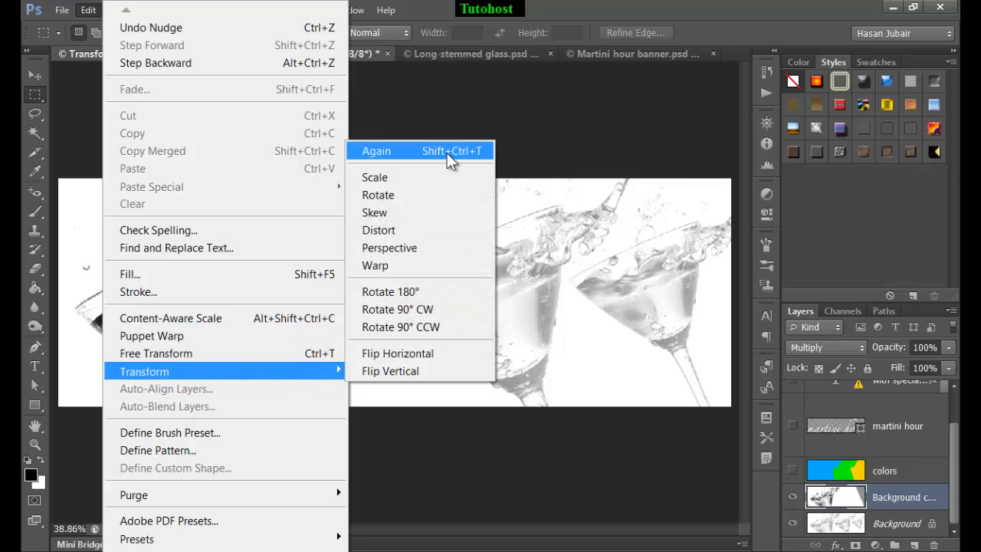
{"action": "left_click", "coordinate": [538, 386]}
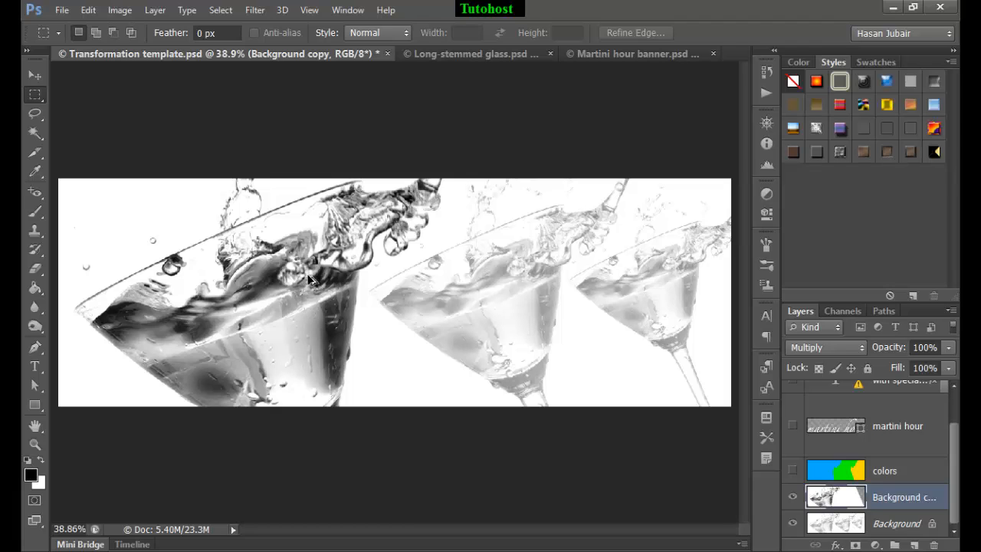
- Free-transform a duplicate of the glass layer to 68% linked width and height and move it onto the template's middle glass
{"action": "key", "text": "ctrl+t"}
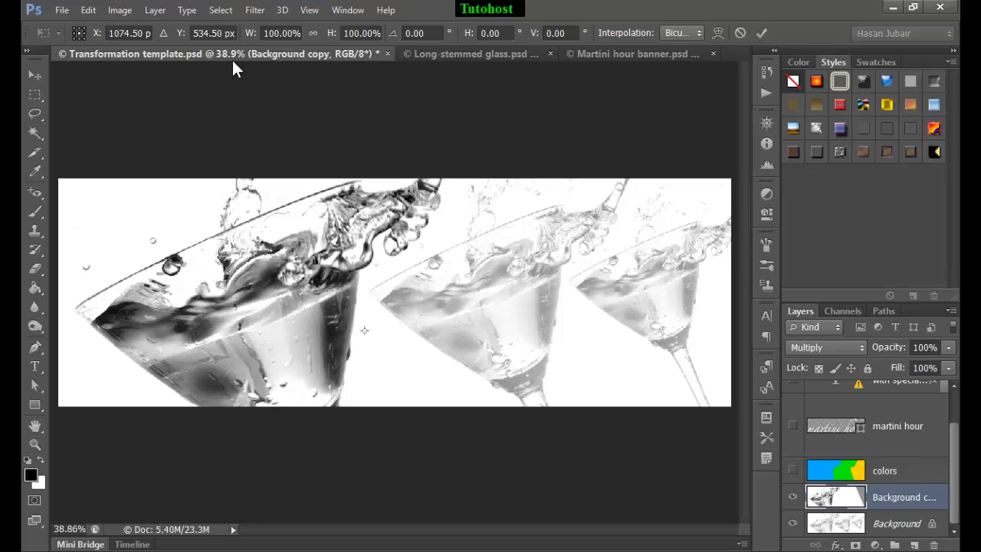
{"action": "left_click", "coordinate": [297, 34]}
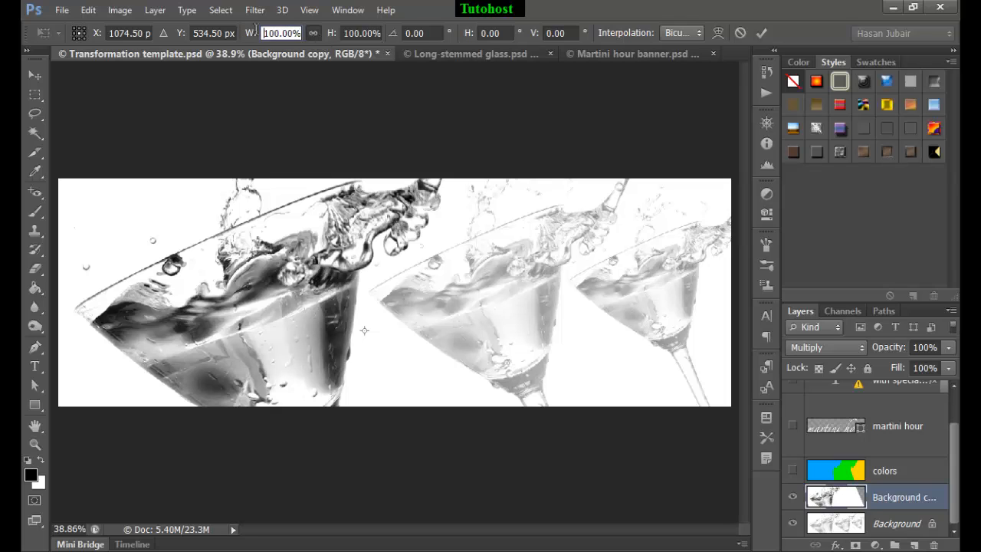
{"action": "left_click_drag", "start_coordinate": [260, 39], "coordinate": [313, 34]}
{"action": "type", "text": "68"}
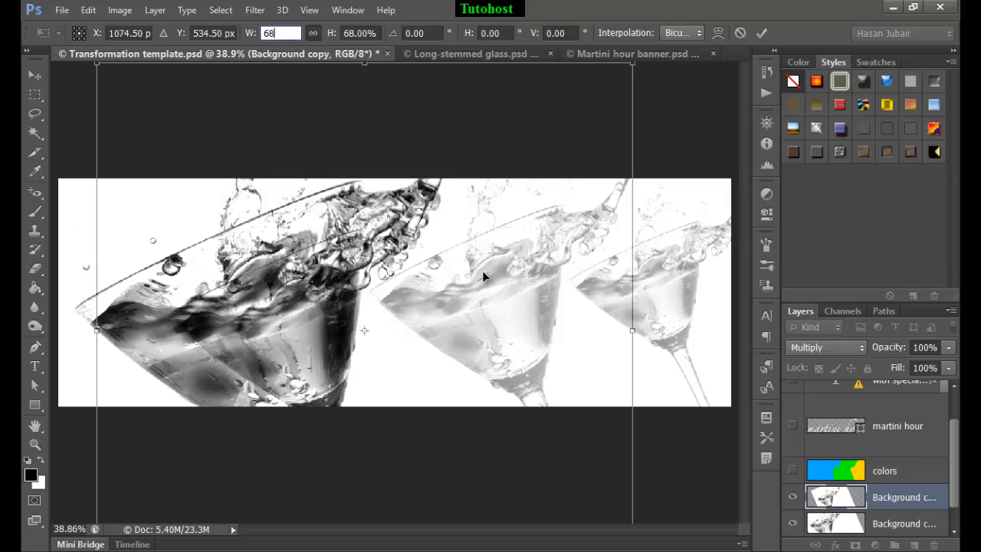
{"action": "left_click", "coordinate": [765, 33]}
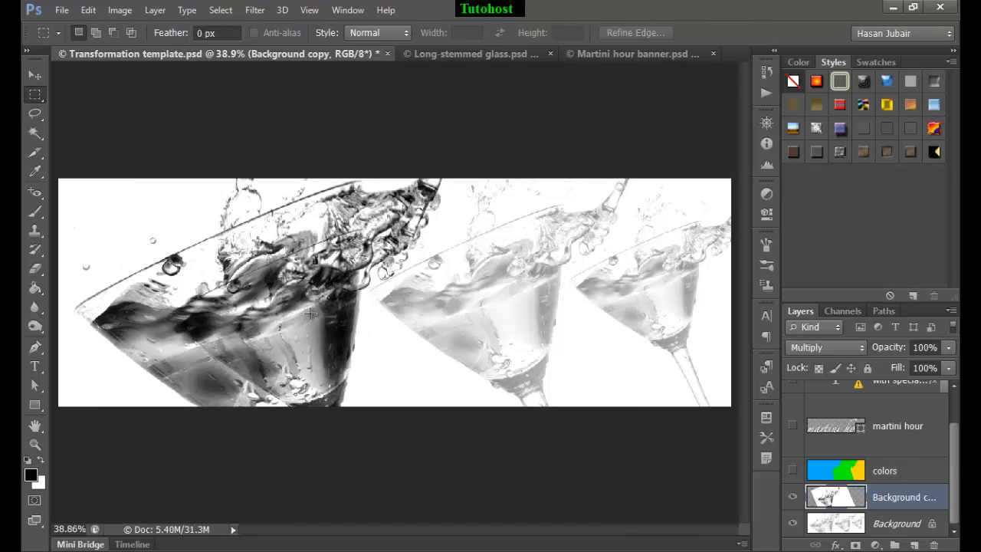
{"action": "left_click_drag", "start_coordinate": [311, 313], "coordinate": [502, 284]}
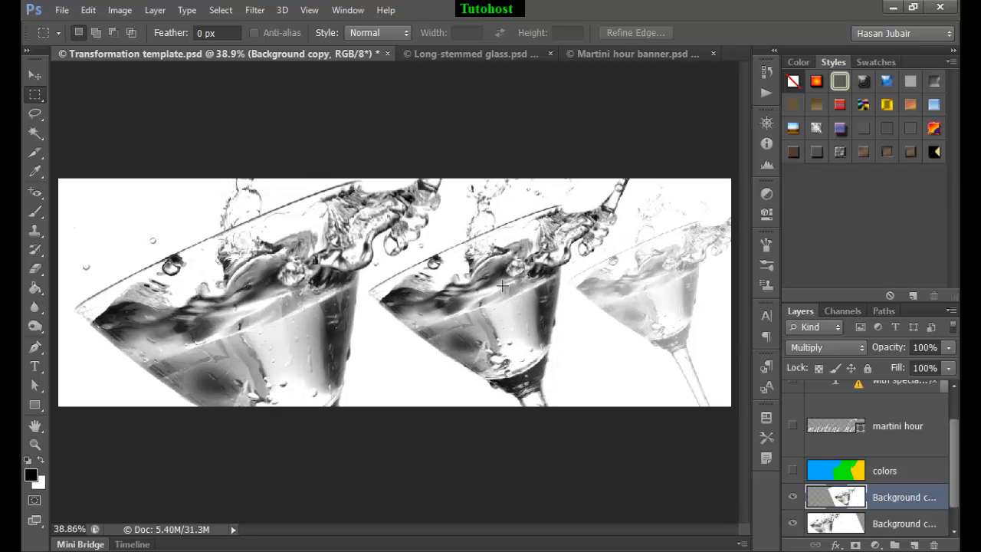
- Nudge the scaled glass copy into precise alignment with the template's middle glass, checking its rim and splash up close
{"action": "key", "text": "ctrl+plus"}
{"action": "key", "text": "ctrl+plus"}
{"action": "key", "text": "ctrl+plus"}
{"action": "key", "text": "ctrl+plus"}
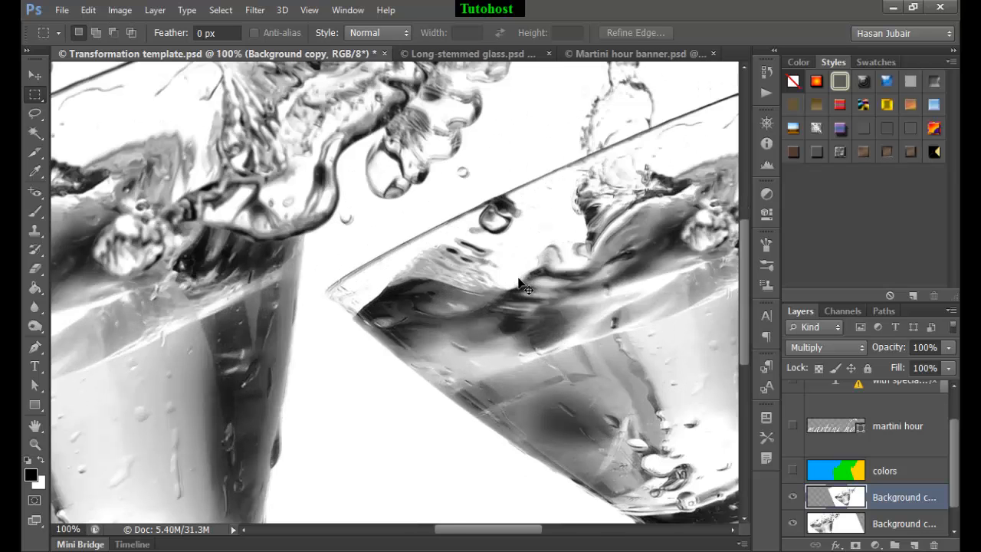
{"action": "scroll", "coordinate": [460, 303], "scroll_direction": "right", "scroll_amount": 4}
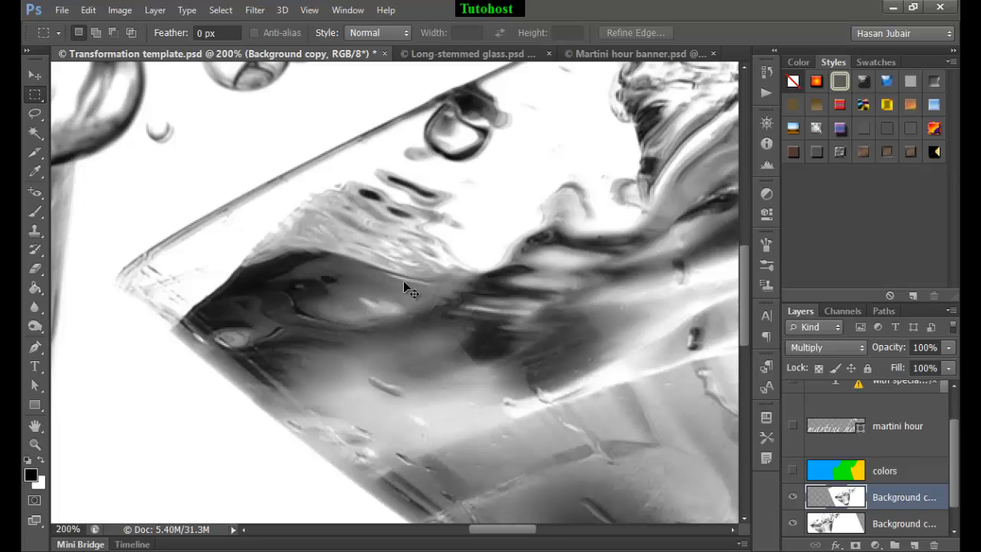
{"action": "key", "text": "ctrl+Down"}
{"action": "key", "text": "ctrl+Down"}
{"action": "key", "text": "ctrl+Down"}
{"action": "key", "text": "ctrl+Down"}
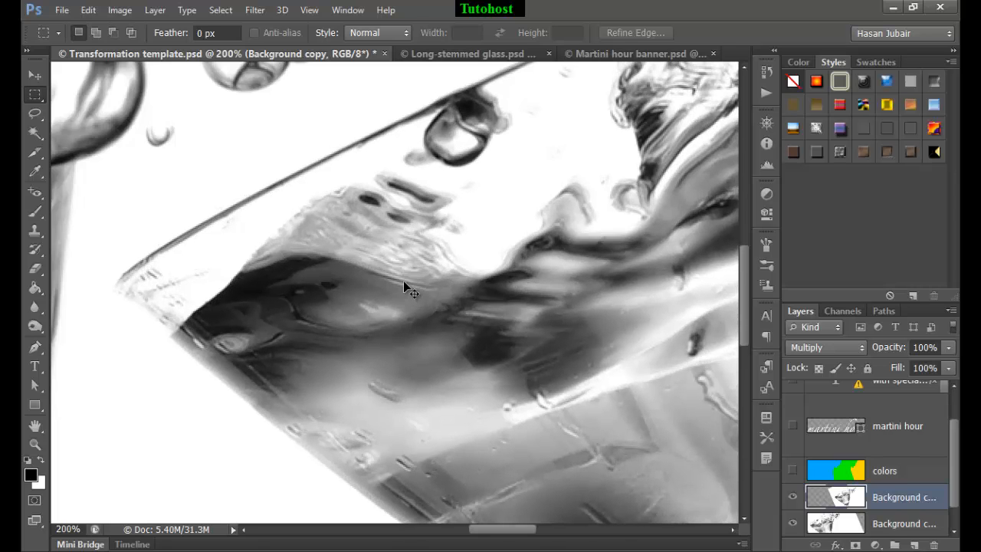
{"action": "key", "text": "ctrl+Down"}
{"action": "key", "text": "ctrl+Down"}
{"action": "key", "text": "ctrl+Down"}
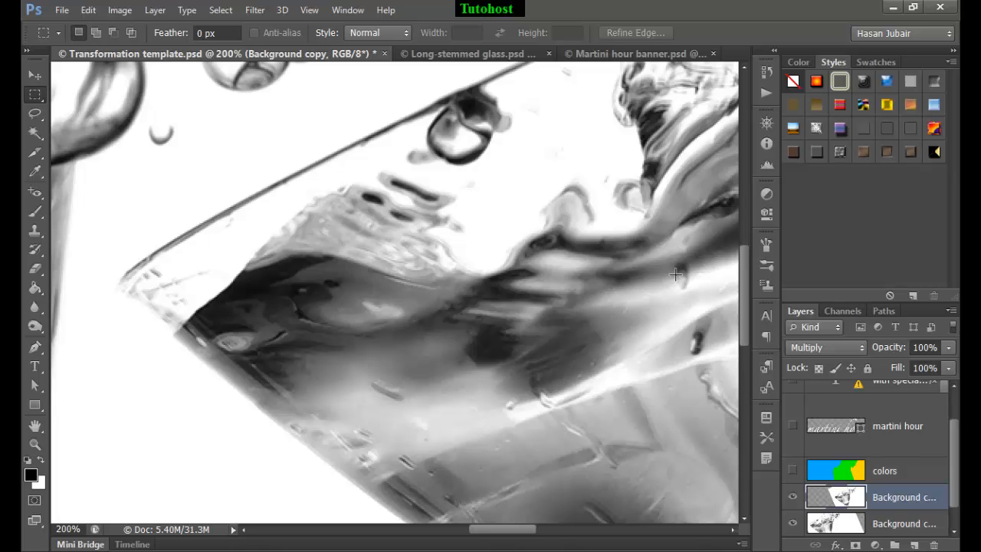
{"action": "left_click_drag", "start_coordinate": [743, 322], "coordinate": [743, 283]}
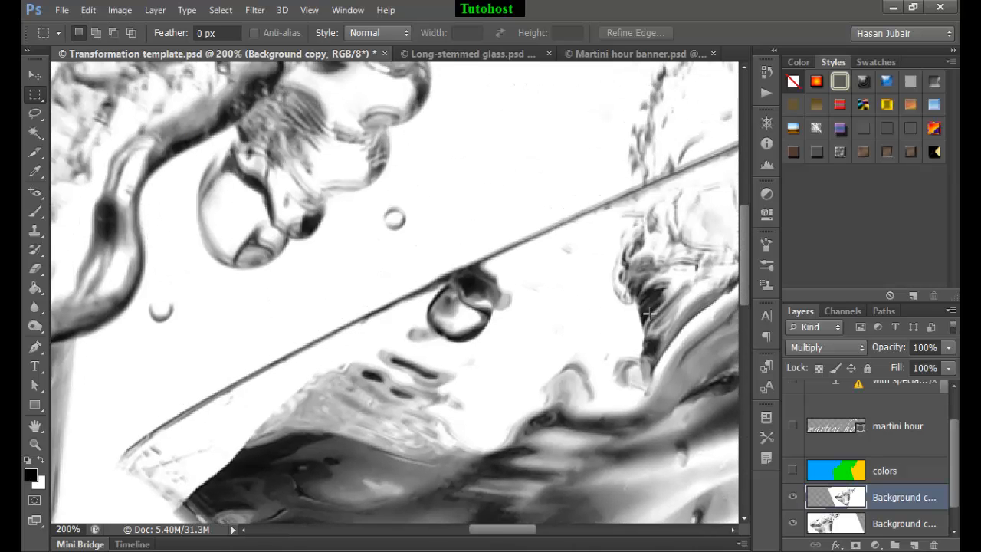
{"action": "left_click_drag", "start_coordinate": [650, 313], "coordinate": [72, 405]}
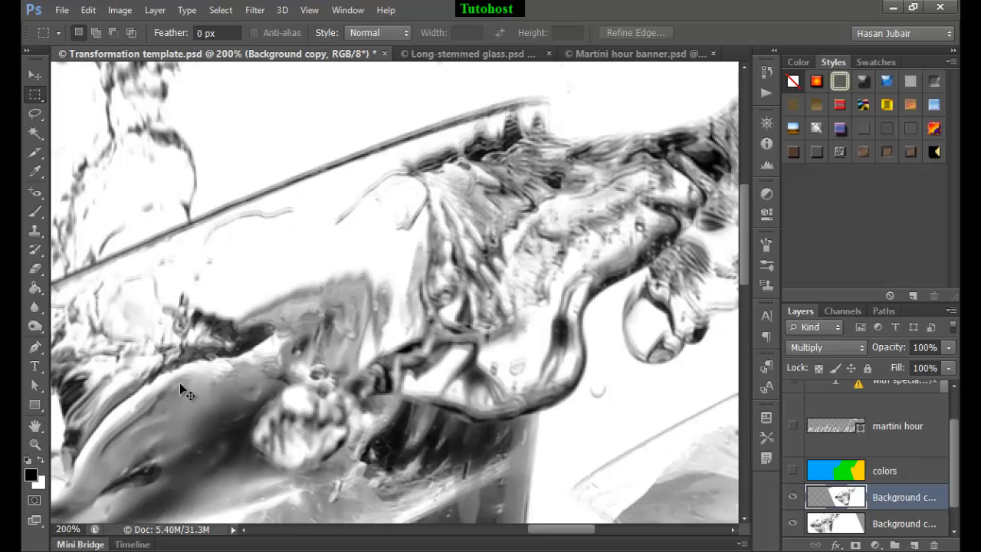
- Repeat the transformation on a duplicate of the middle glass layer to place a third glass over the template's smallest glass
{"action": "key", "text": "ctrl+0"}
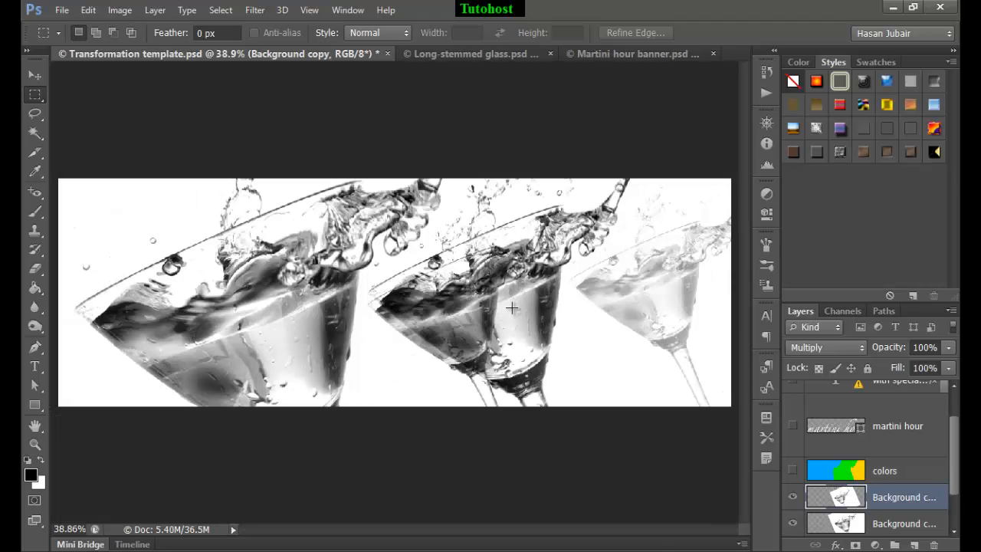
{"action": "key", "text": "ctrl+alt+z"}
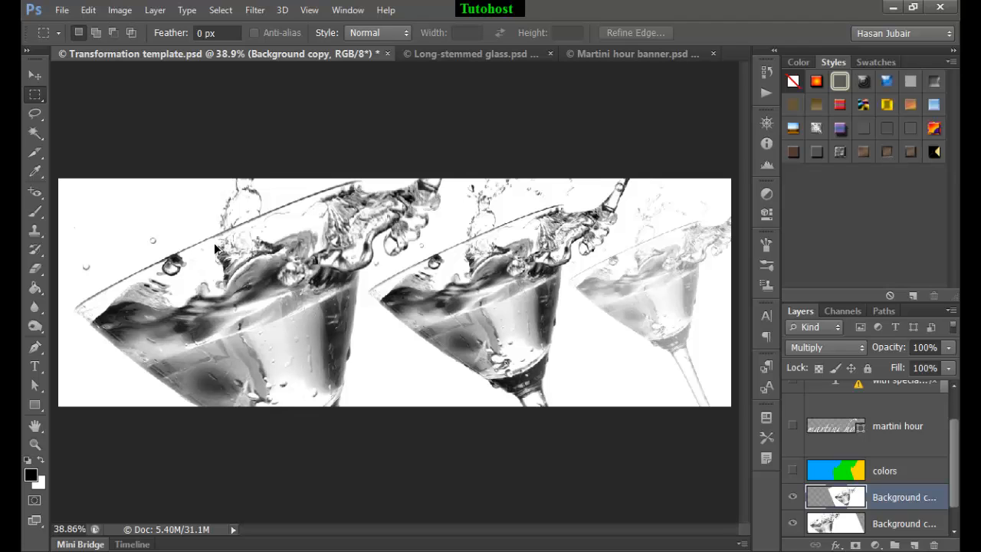
{"action": "key", "text": "ctrl+alt+shift+t"}
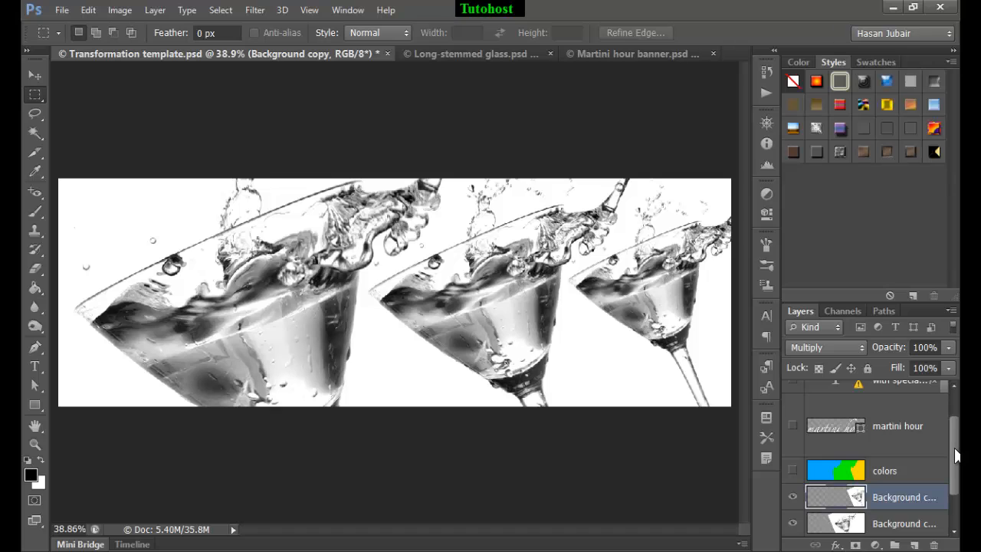
- Reverse the stacking order of the three Background copy layers and show the colors layer
{"action": "scroll", "coordinate": [958, 452], "scroll_direction": "down", "scroll_amount": 2}
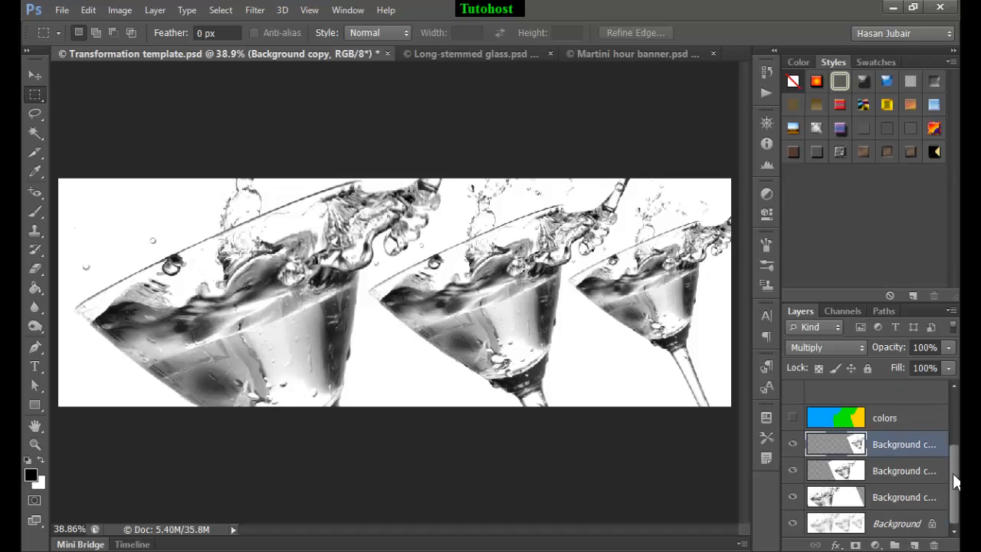
{"action": "left_click", "coordinate": [895, 499], "text": "shift"}
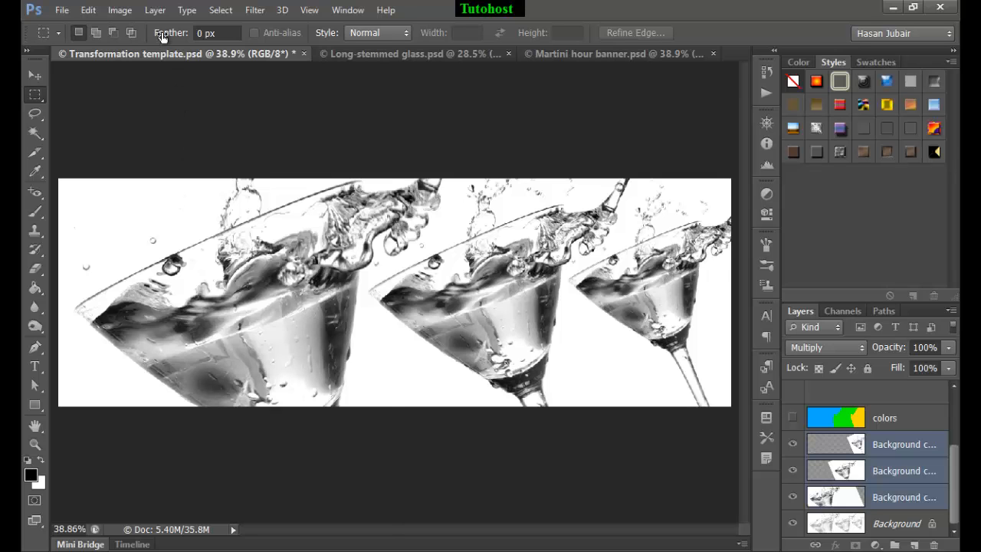
{"action": "left_click", "coordinate": [154, 10]}
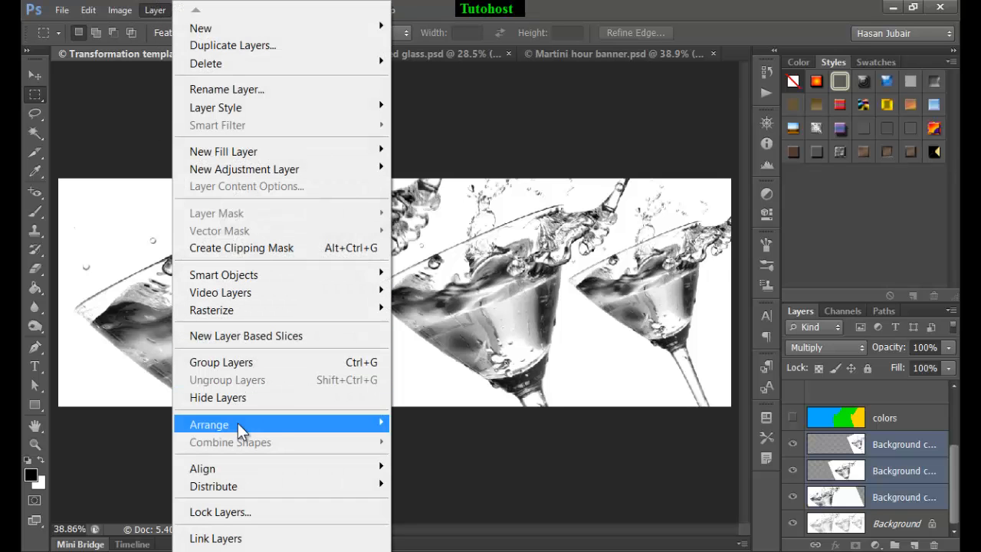
{"action": "mouse_move", "coordinate": [237, 423]}
{"action": "left_click", "coordinate": [430, 496]}
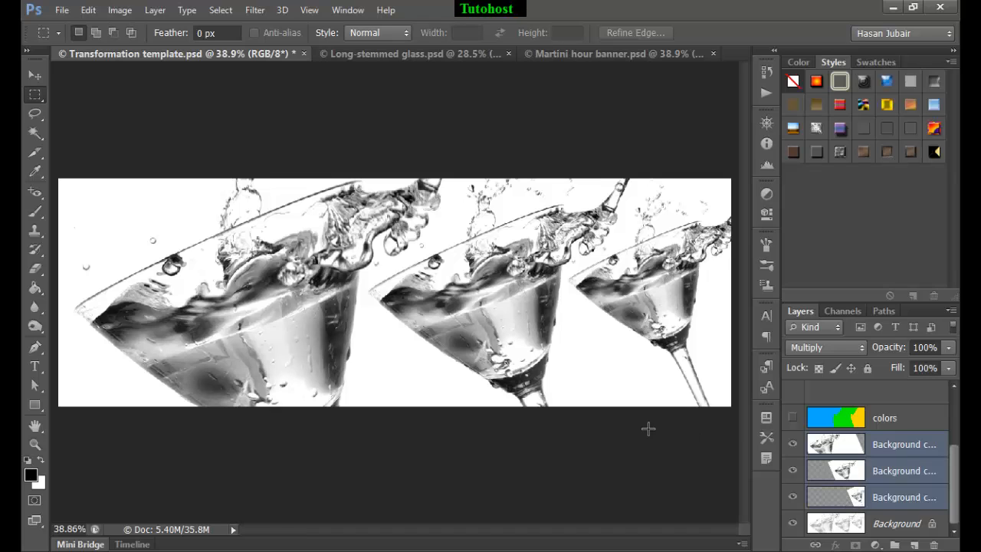
{"action": "left_click", "coordinate": [793, 418]}
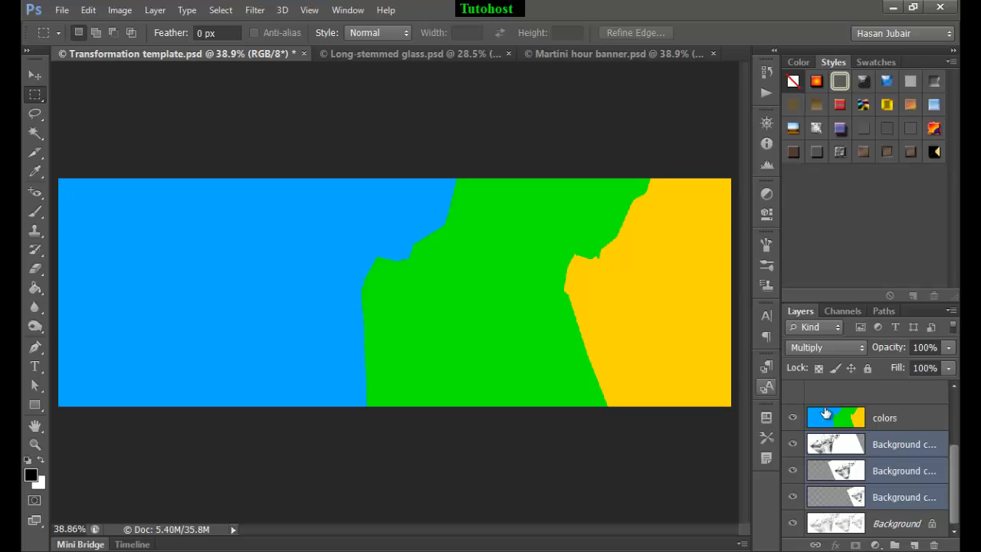
- Set the blend mode of the colors layer to Color so it tints the three glasses beneath it
{"action": "left_click", "coordinate": [832, 418]}
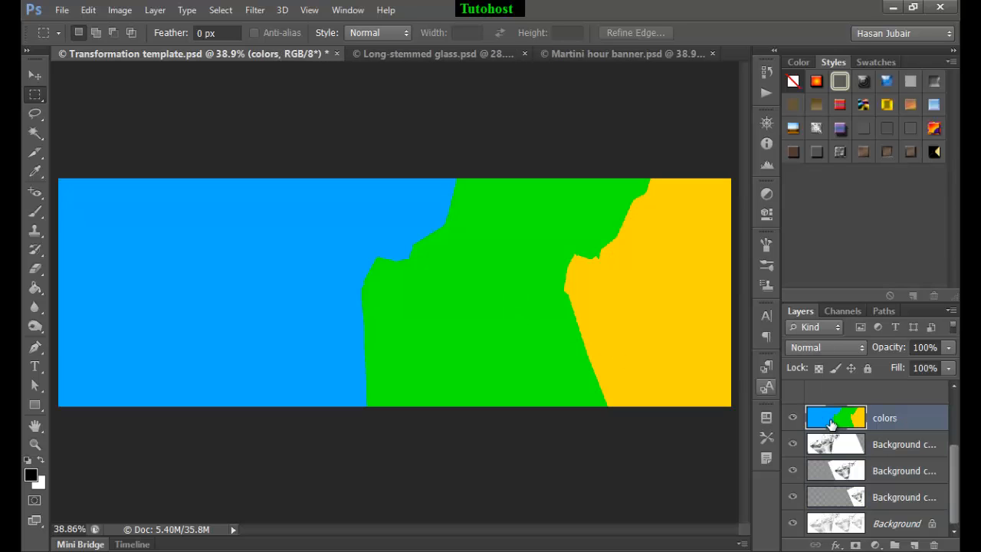
{"action": "left_click", "coordinate": [821, 348]}
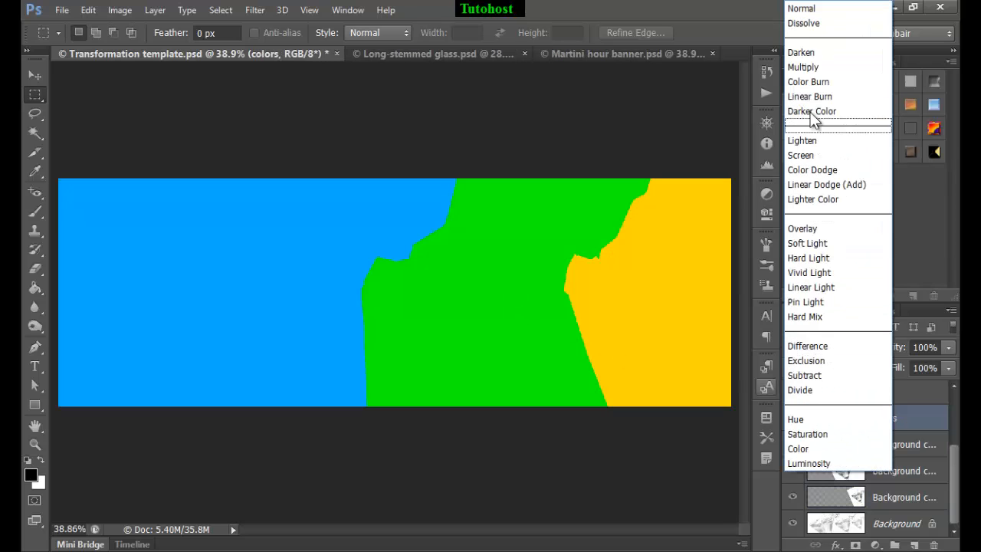
{"action": "left_click", "coordinate": [808, 448]}
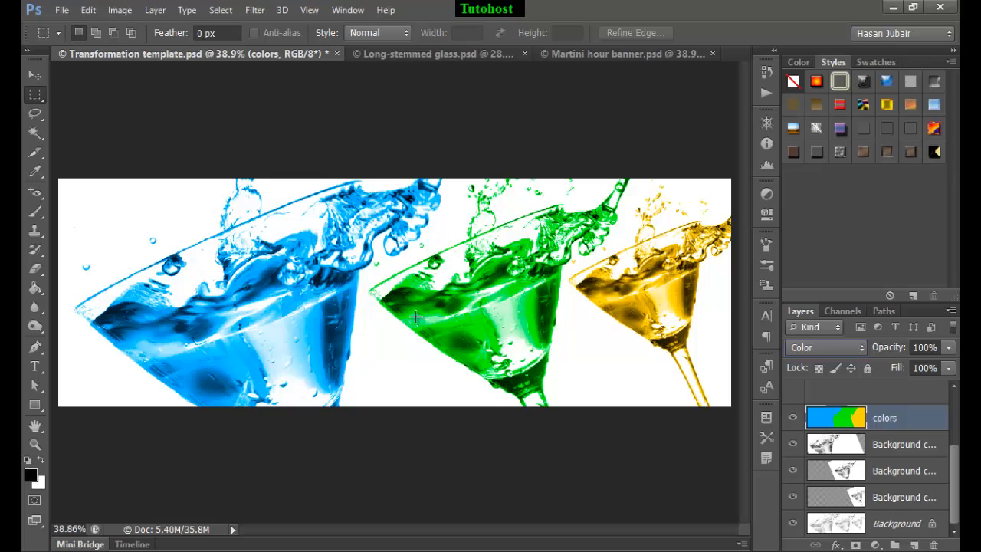
- Deselect the layer, hide the side panels and enlarge the banner to examine the three tinted glasses
{"action": "key", "text": "Tab"}
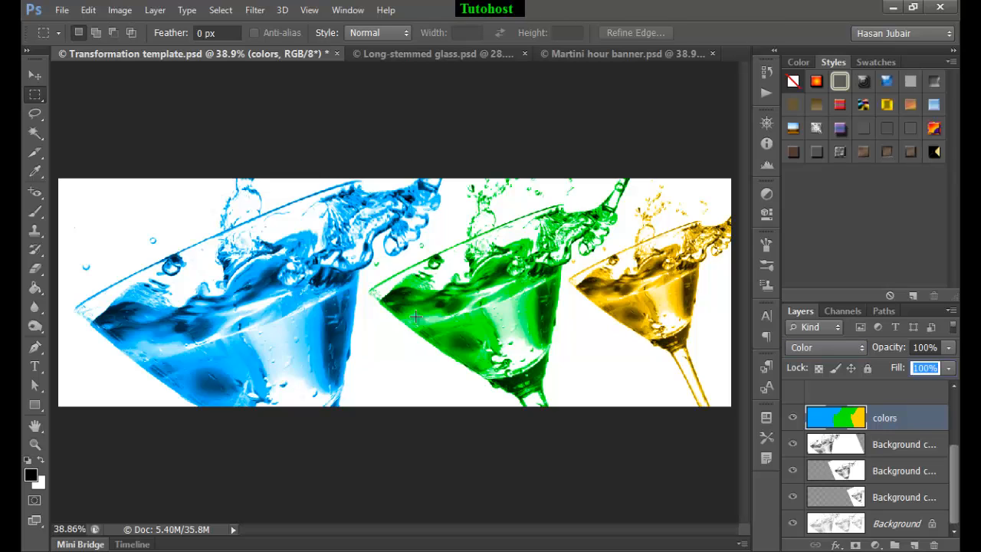
{"action": "left_click", "coordinate": [442, 433]}
{"action": "key", "text": "Tab"}
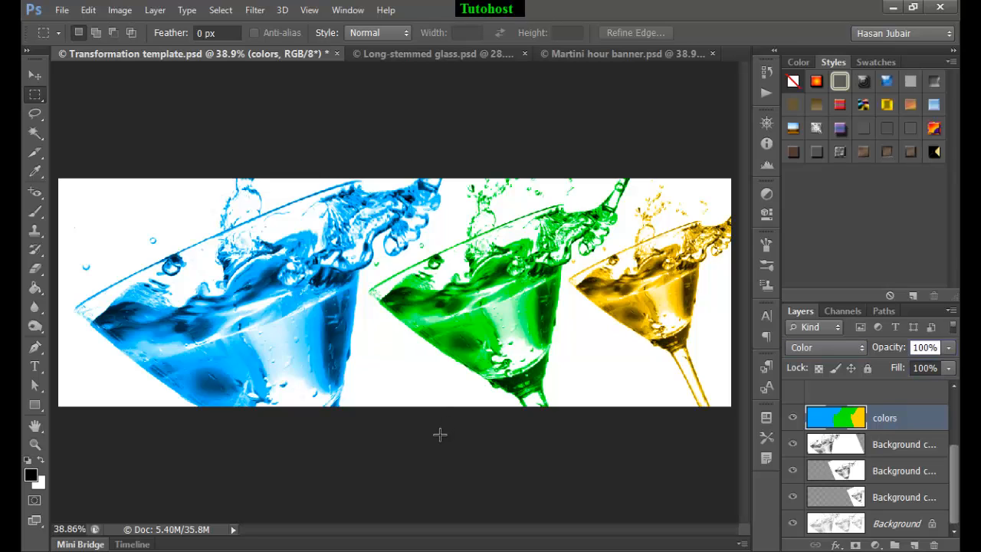
{"action": "left_click", "coordinate": [35, 76]}
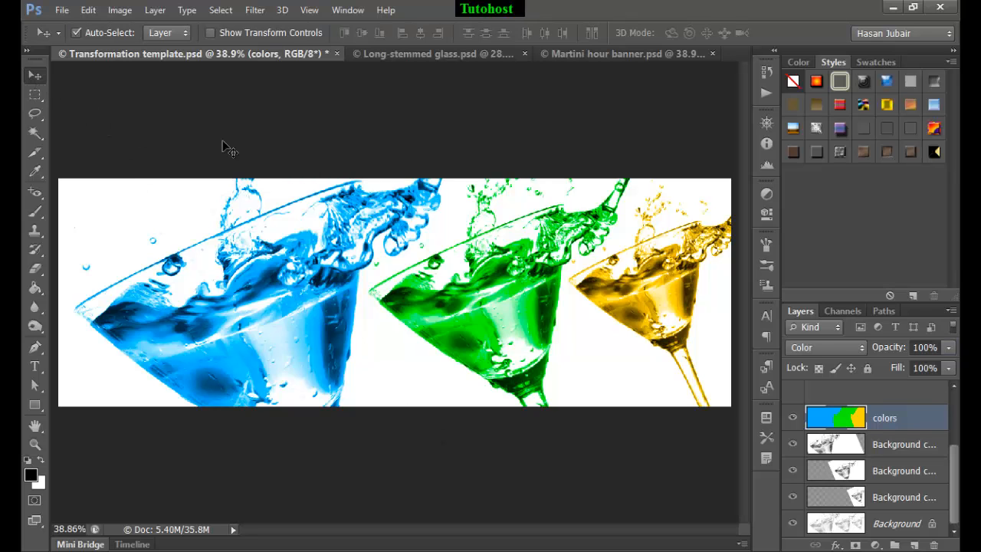
{"action": "left_click", "coordinate": [225, 147]}
{"action": "key", "text": "Tab"}
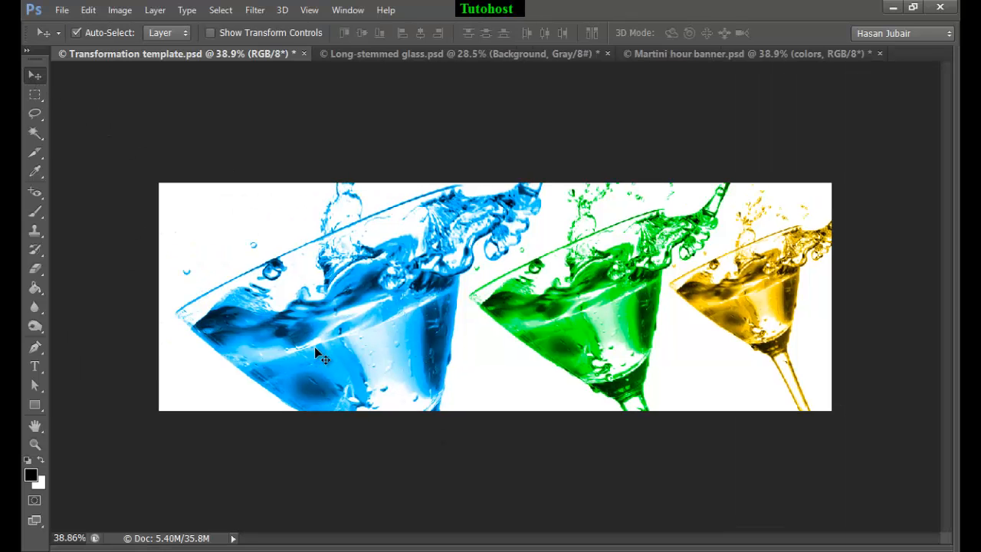
{"action": "key", "text": "ctrl+plus"}
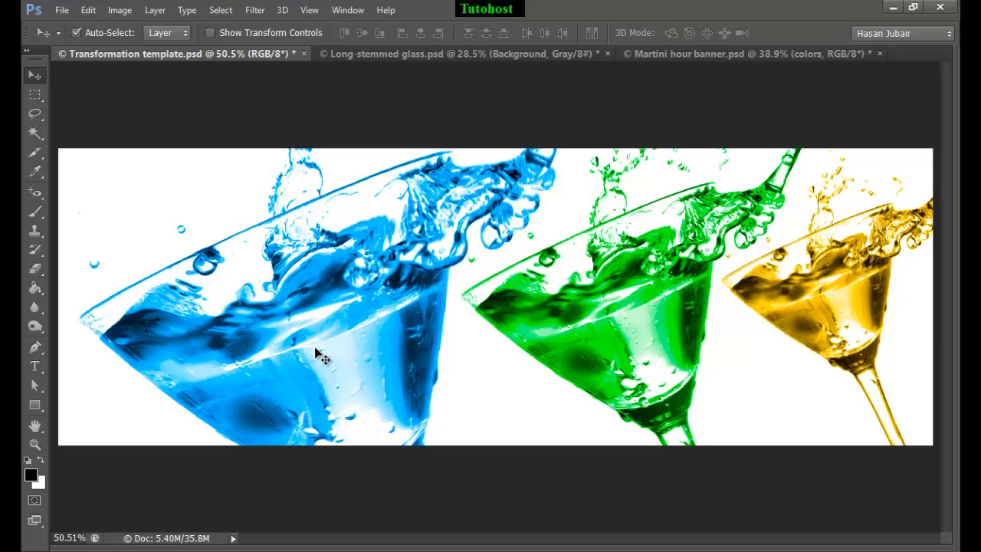